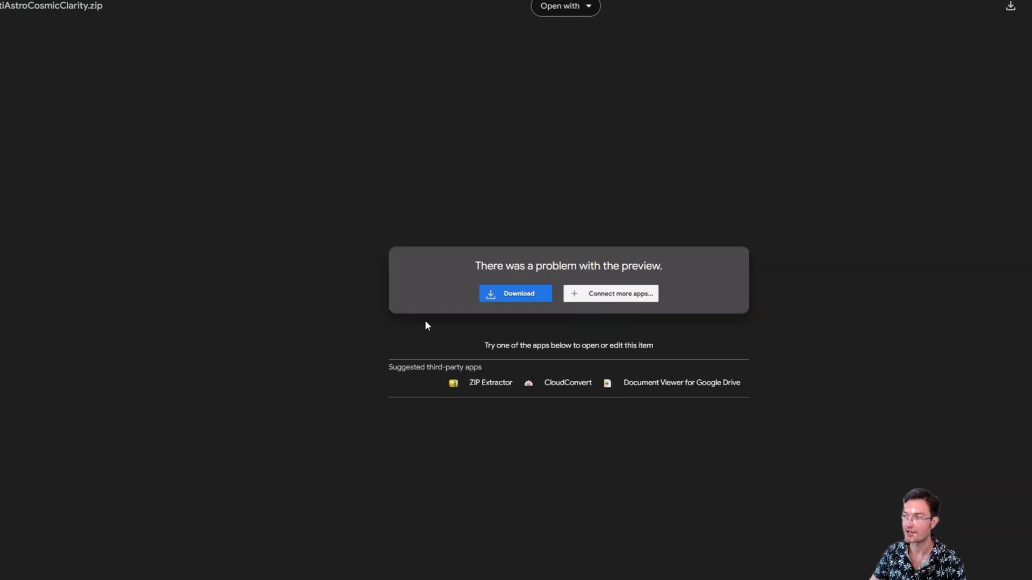
Download the SetiAstroCosmicClarity.zip archive from Google Drive
{"action": "left_click", "coordinate": [507, 295]}
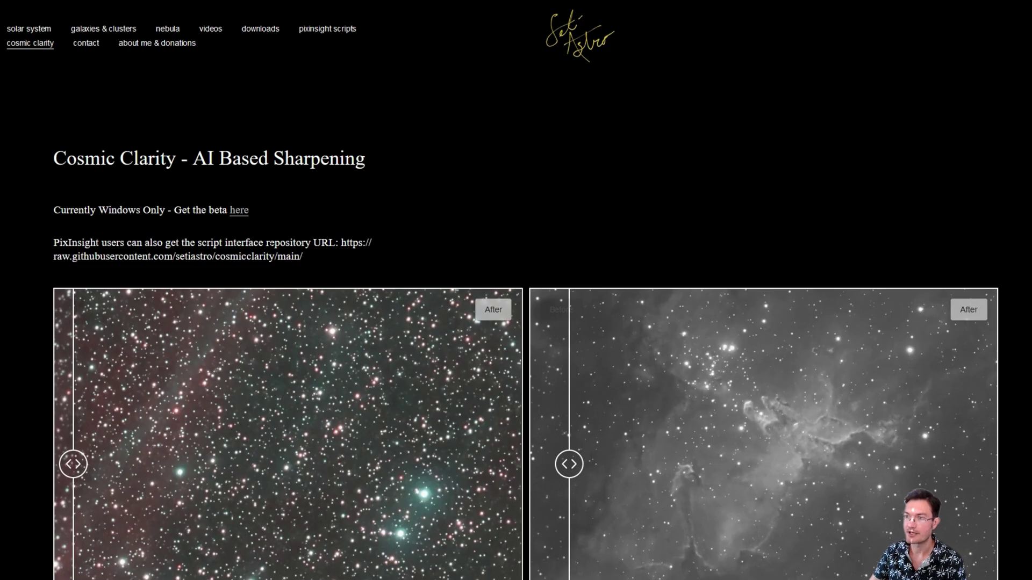
Look over the PixInsight script repository URL on the Cosmic Clarity page
{"action": "scroll", "coordinate": [516, 333], "scroll_direction": "down", "scroll_amount": 1}
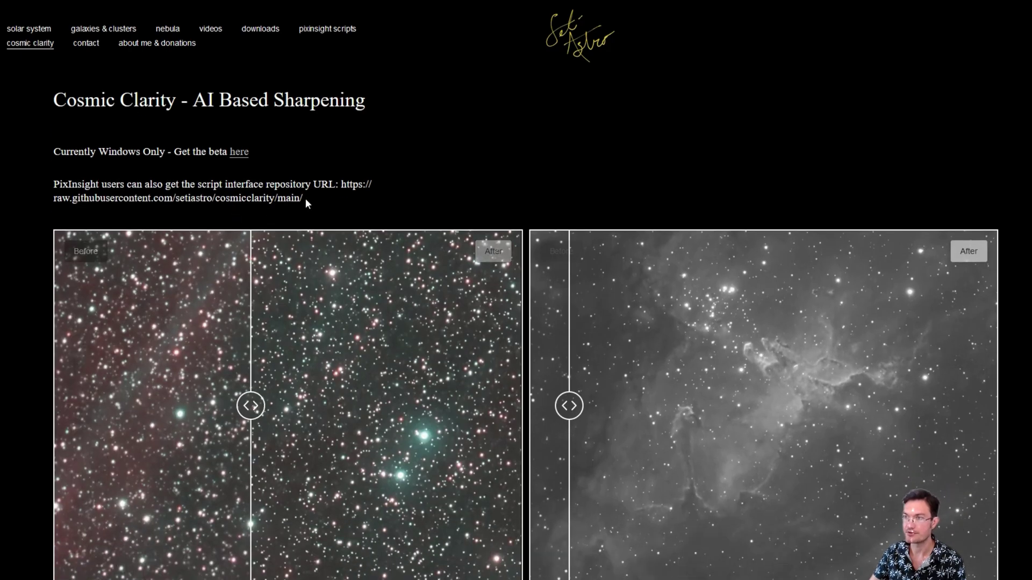
{"action": "left_click_drag", "start_coordinate": [305, 199], "coordinate": [341, 184]}
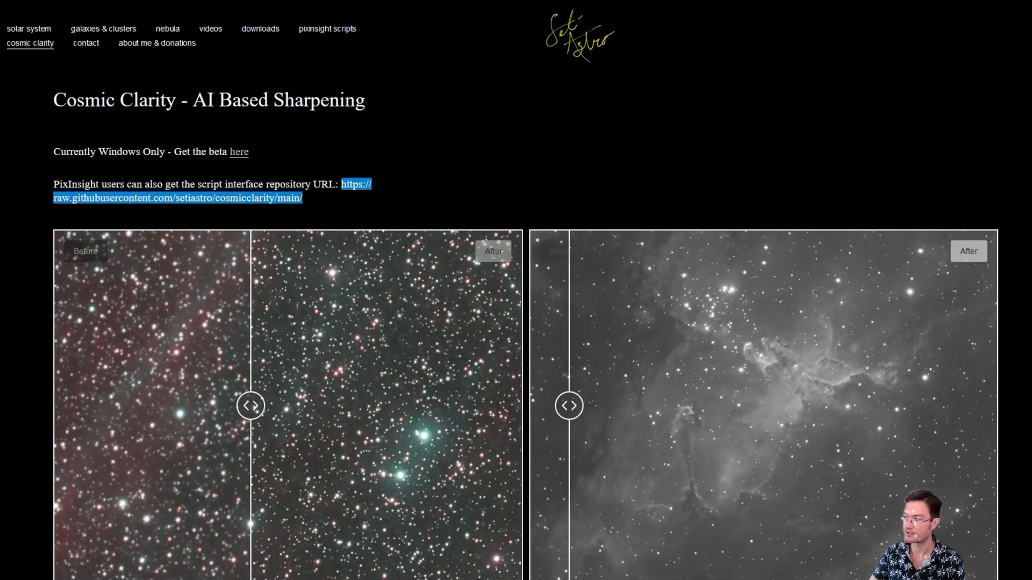
{"action": "left_click", "coordinate": [435, 189]}
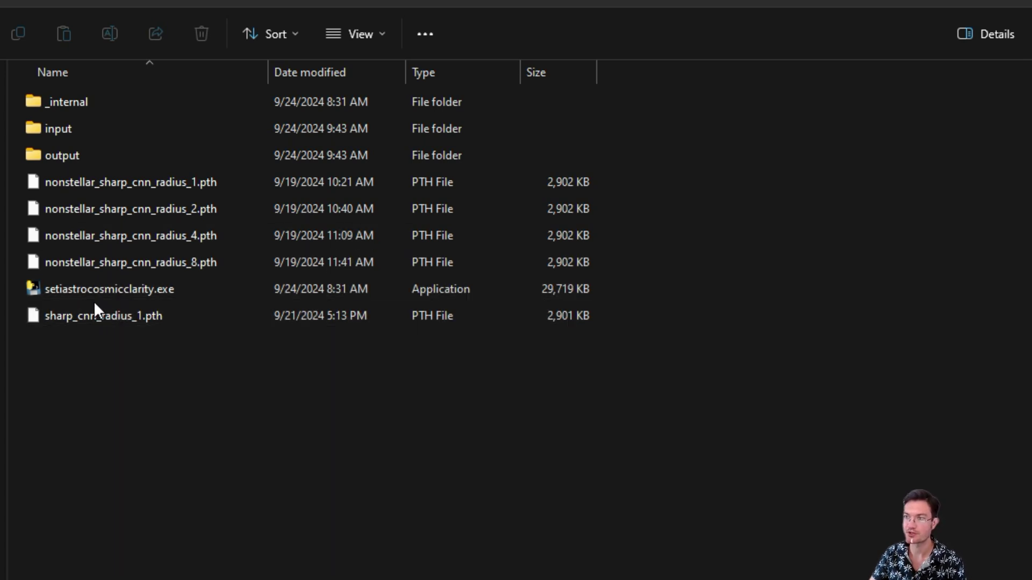
Inspect the nonstellar and stellar sharp_cnn .pth model files and setiastrocosmicclarity.exe
{"action": "left_click", "coordinate": [98, 186]}
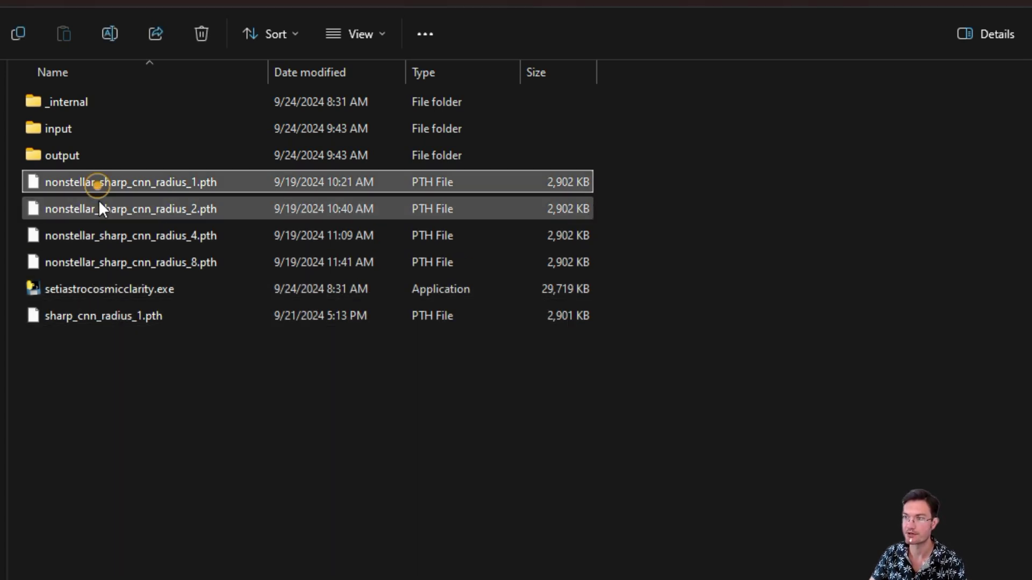
{"action": "left_click", "coordinate": [99, 207]}
{"action": "left_click", "coordinate": [102, 240]}
{"action": "left_click", "coordinate": [111, 256]}
{"action": "left_click", "coordinate": [127, 322]}
{"action": "left_click", "coordinate": [141, 237]}
{"action": "left_click", "coordinate": [144, 208]}
{"action": "left_click", "coordinate": [143, 182]}
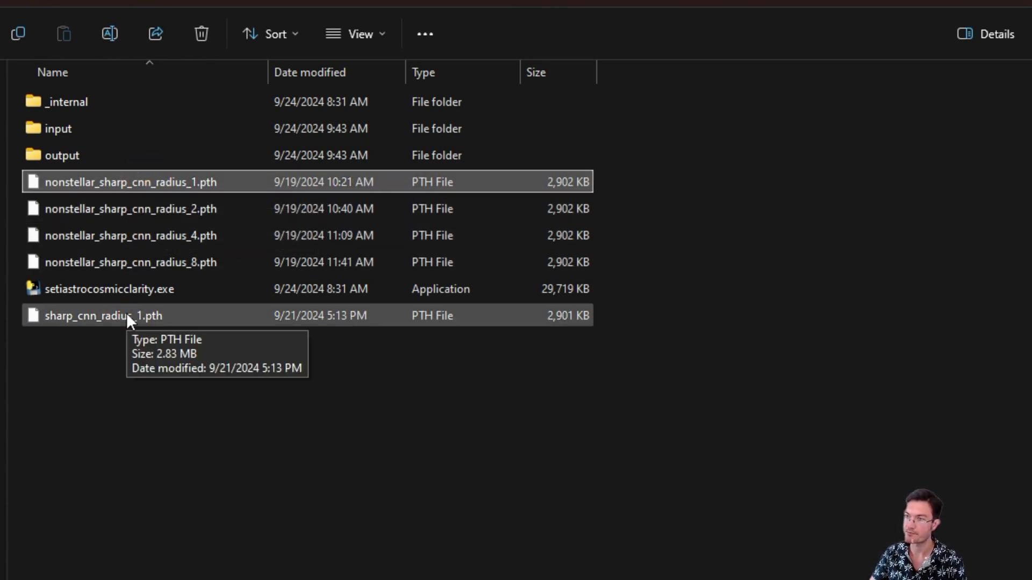
{"action": "left_click", "coordinate": [129, 261]}
{"action": "left_click", "coordinate": [129, 229]}
{"action": "left_click", "coordinate": [126, 182]}
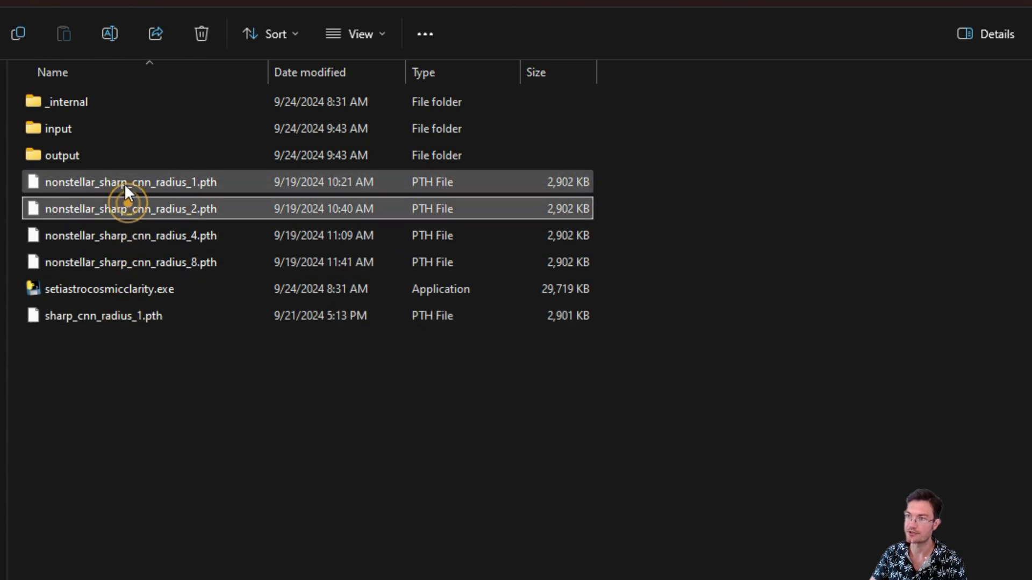
{"action": "left_click", "coordinate": [108, 291]}
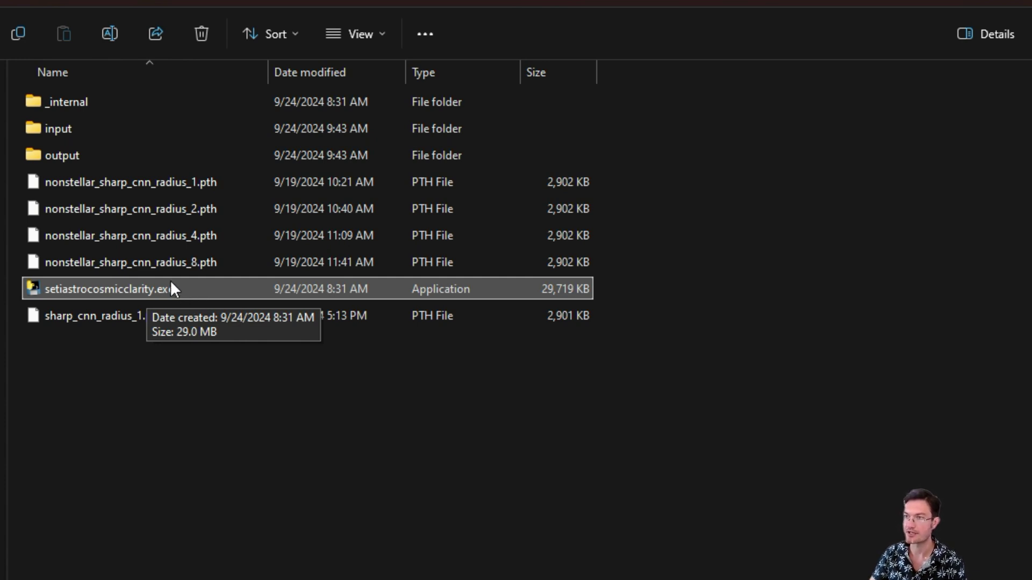
Check that the input and output folders are empty
{"action": "double_click", "coordinate": [82, 129]}
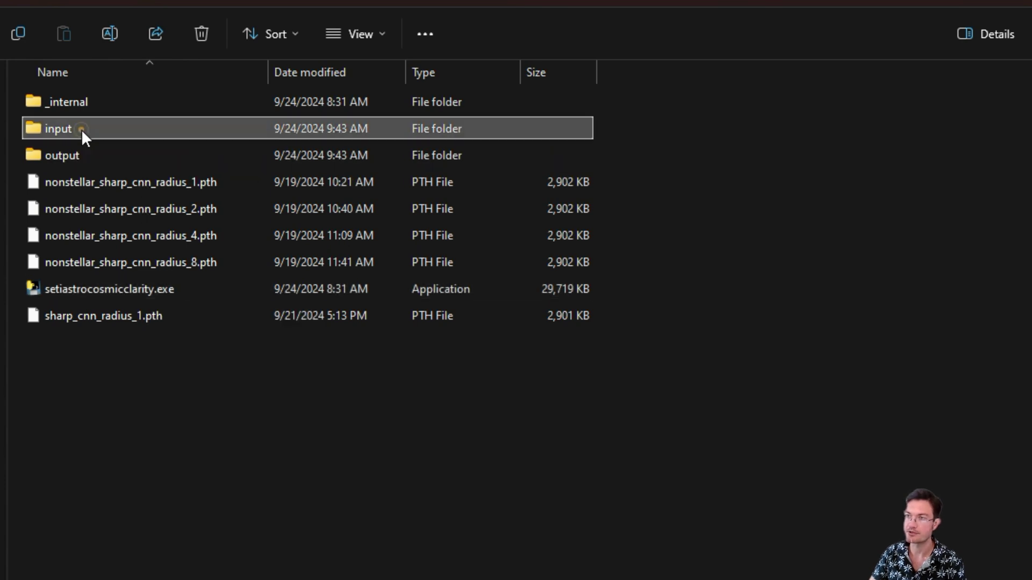
{"action": "key", "text": "alt+Left"}
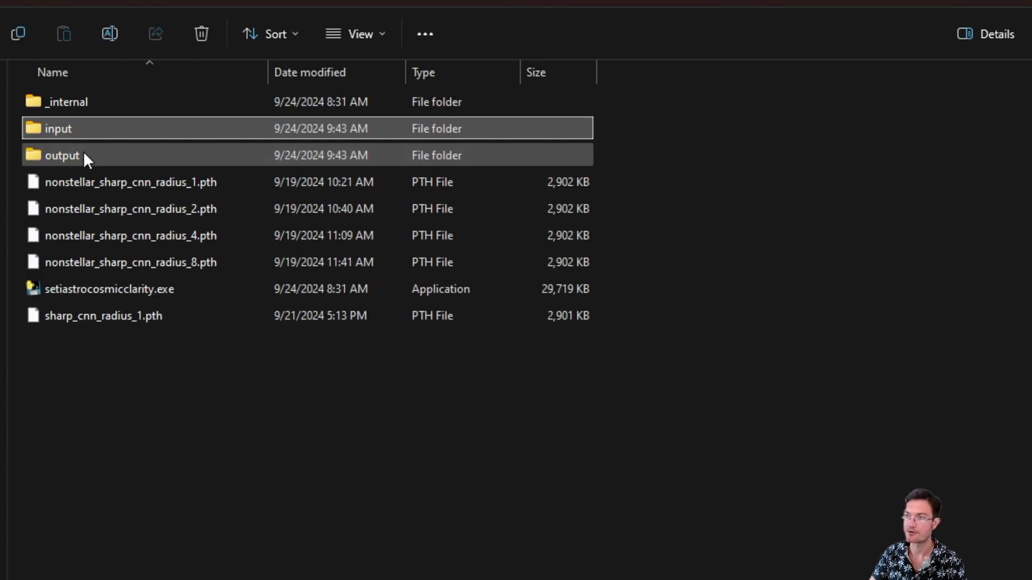
{"action": "double_click", "coordinate": [82, 151]}
{"action": "key", "text": "alt+Left"}
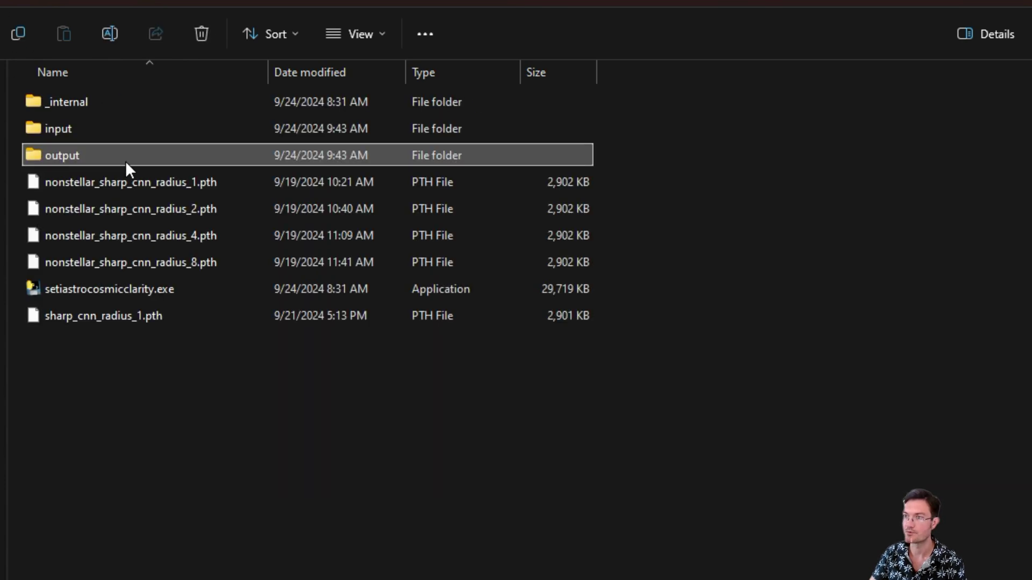
{"action": "left_click", "coordinate": [75, 131]}
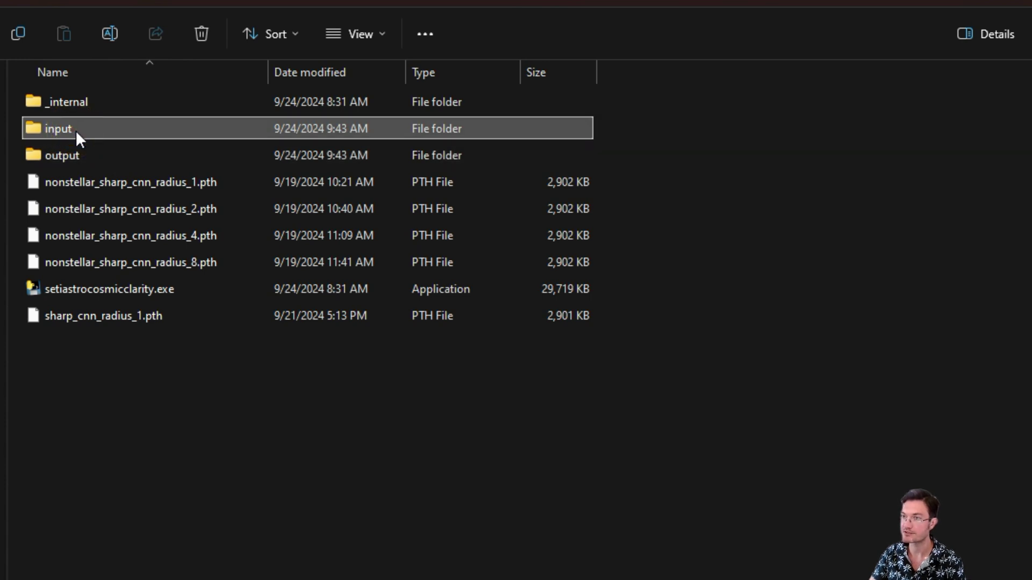
{"action": "double_click", "coordinate": [75, 130]}
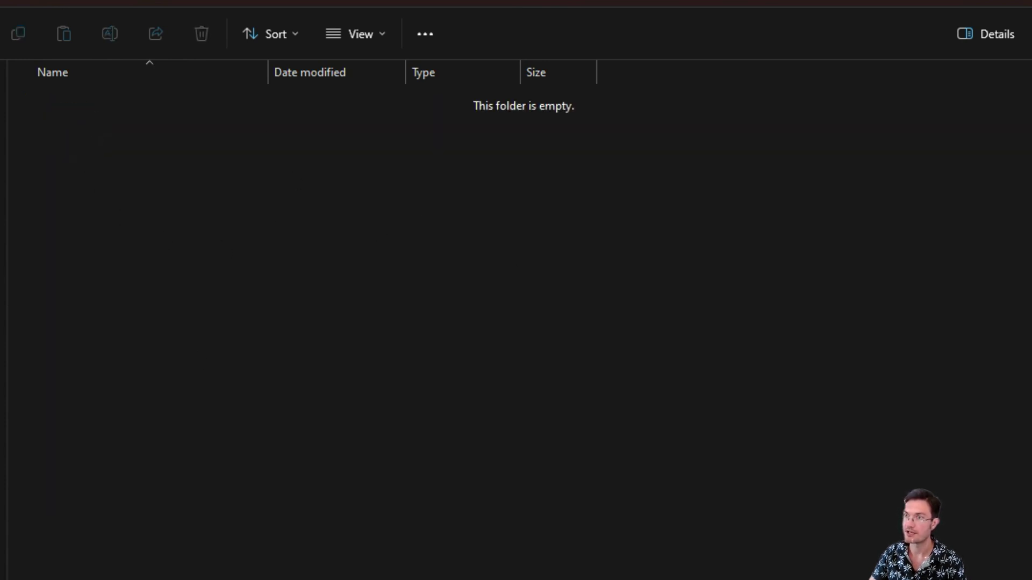
{"action": "key", "text": "alt+Left"}
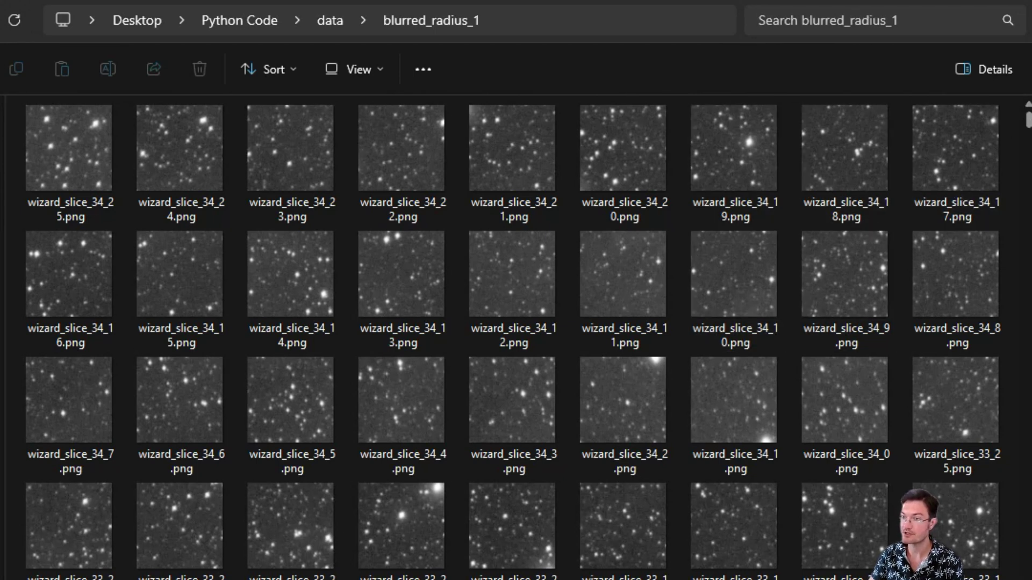
Browse the star tiles, then open data > nonstellar_blurred_radius_1 and scroll its nebula tiles
{"action": "left_click_drag", "start_coordinate": [1026, 131], "coordinate": [1027, 421]}
{"action": "left_click_drag", "start_coordinate": [1012, 334], "coordinate": [999, 113]}
{"action": "mouse_move", "coordinate": [608, 276]}
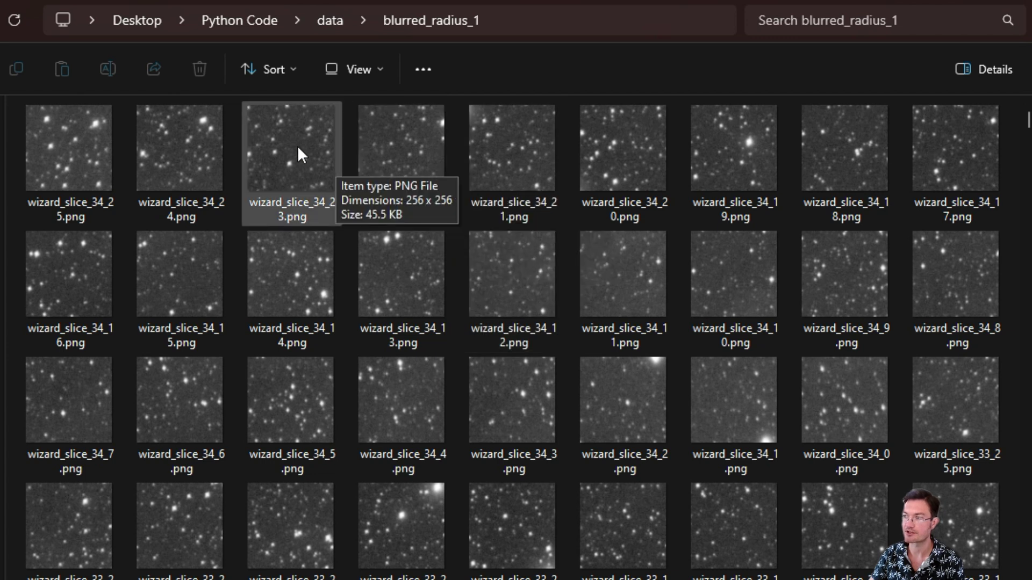
{"action": "left_click", "coordinate": [329, 20]}
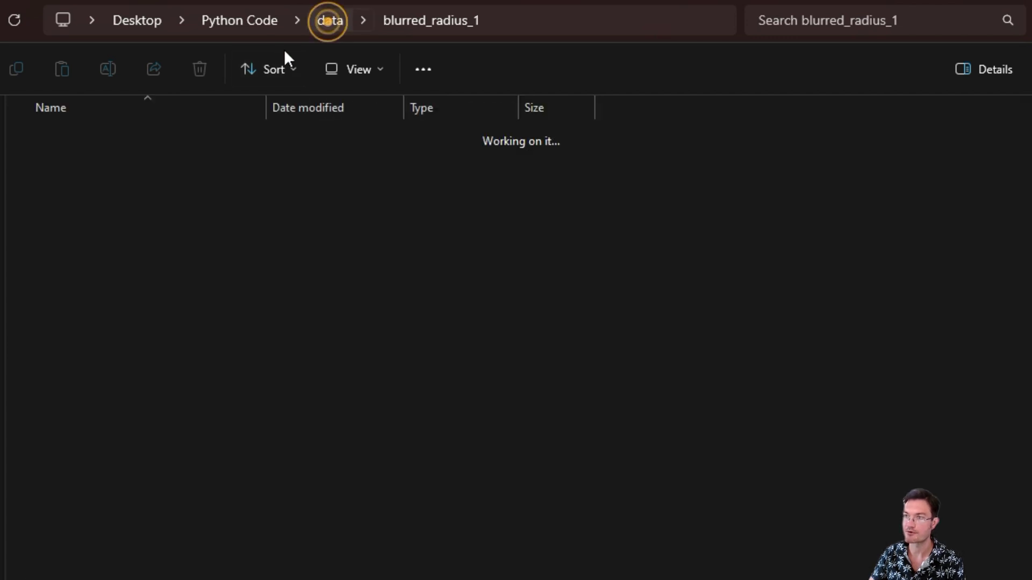
{"action": "left_click", "coordinate": [112, 247]}
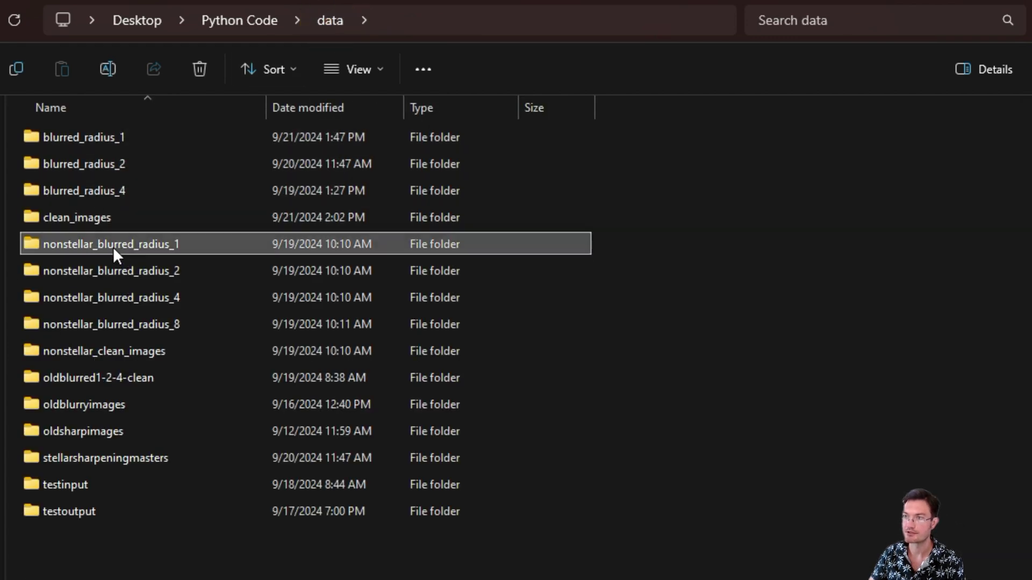
{"action": "double_click", "coordinate": [113, 247]}
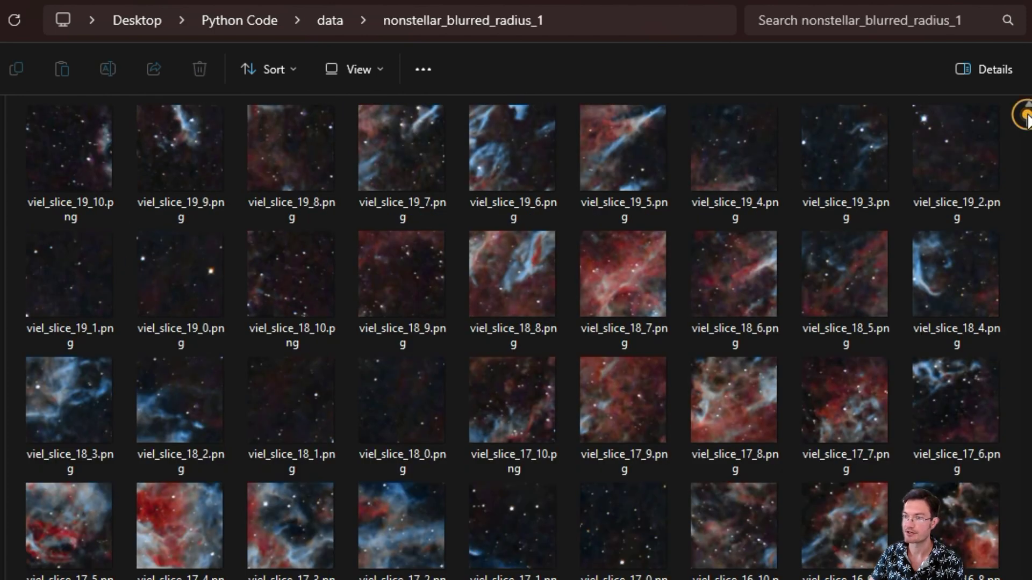
{"action": "left_click_drag", "start_coordinate": [1027, 123], "coordinate": [1008, 421]}
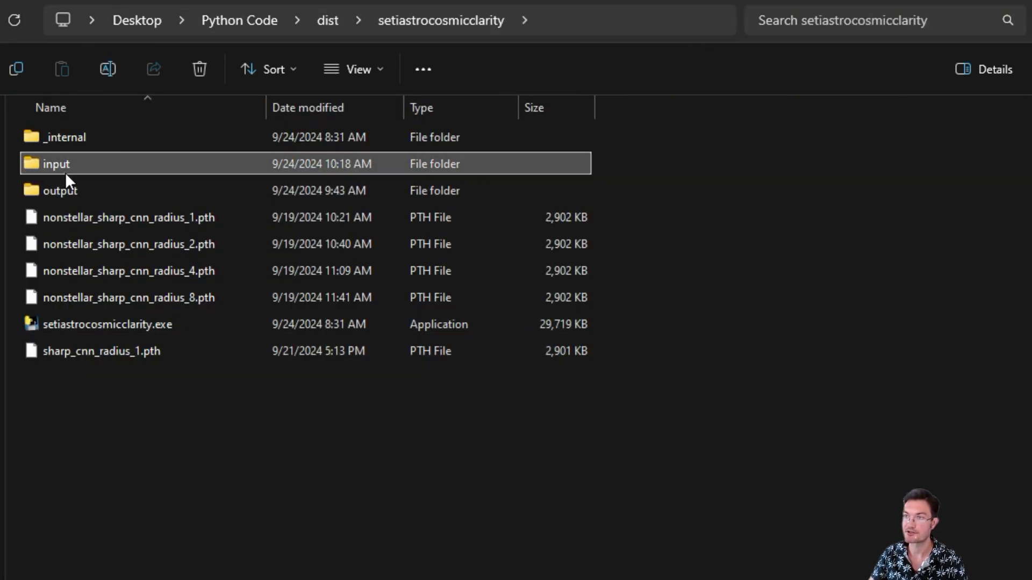
Confirm testimage.tiff is in the input folder and launch setiastrocosmicclarity.exe
{"action": "double_click", "coordinate": [65, 172]}
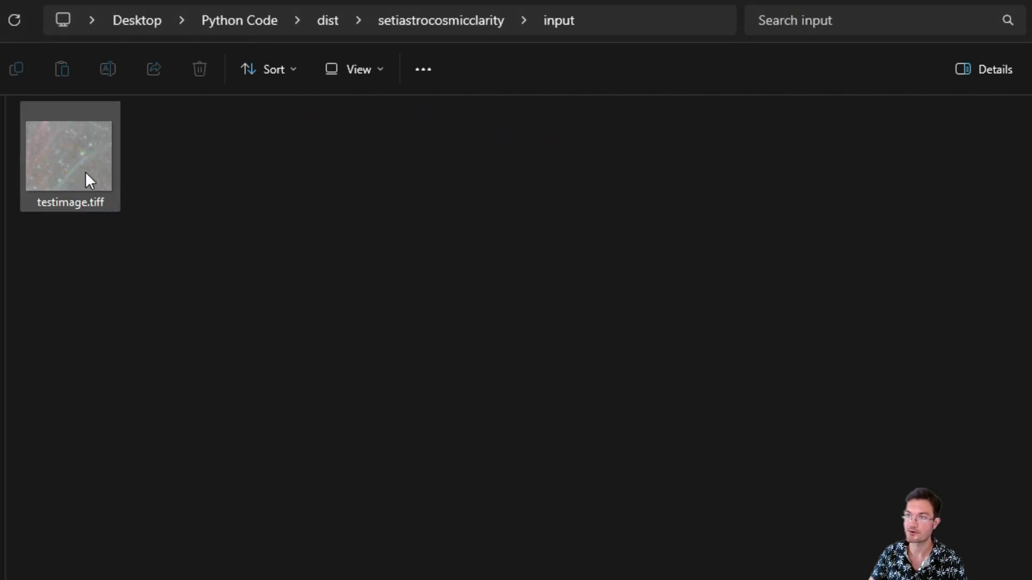
{"action": "left_click", "coordinate": [68, 169]}
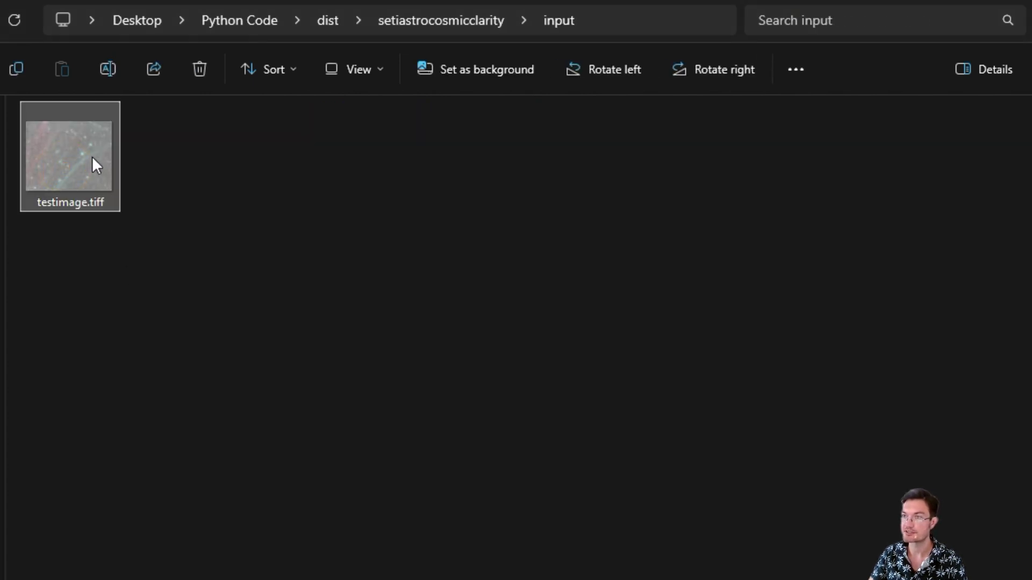
{"action": "key", "text": "alt+Left"}
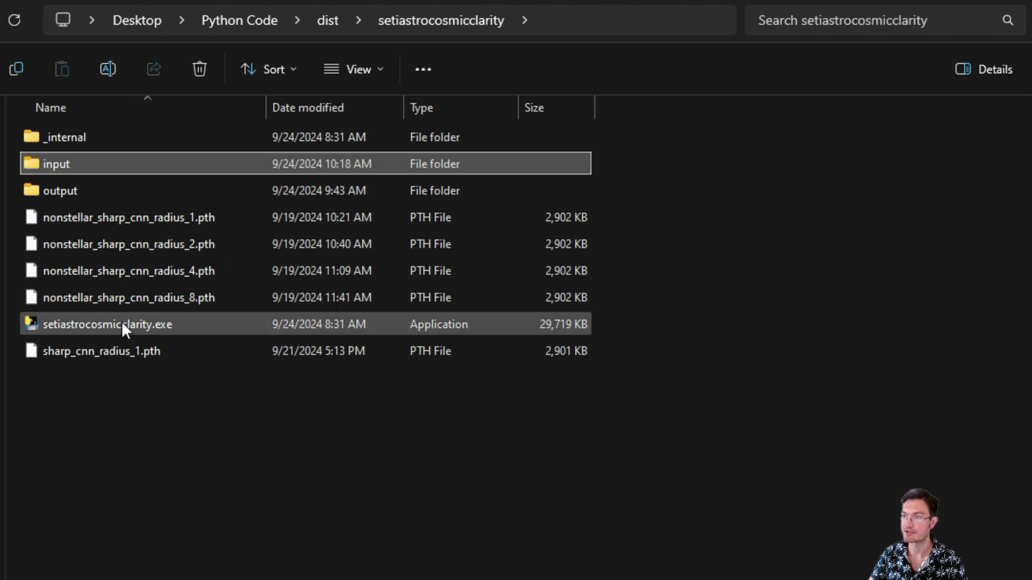
{"action": "left_click", "coordinate": [122, 322]}
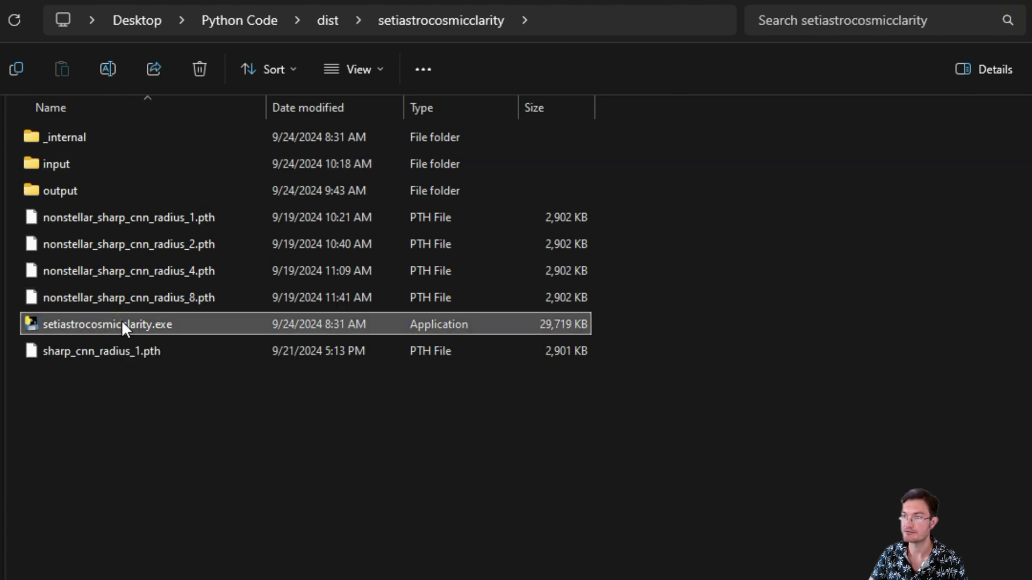
{"action": "double_click", "coordinate": [122, 322]}
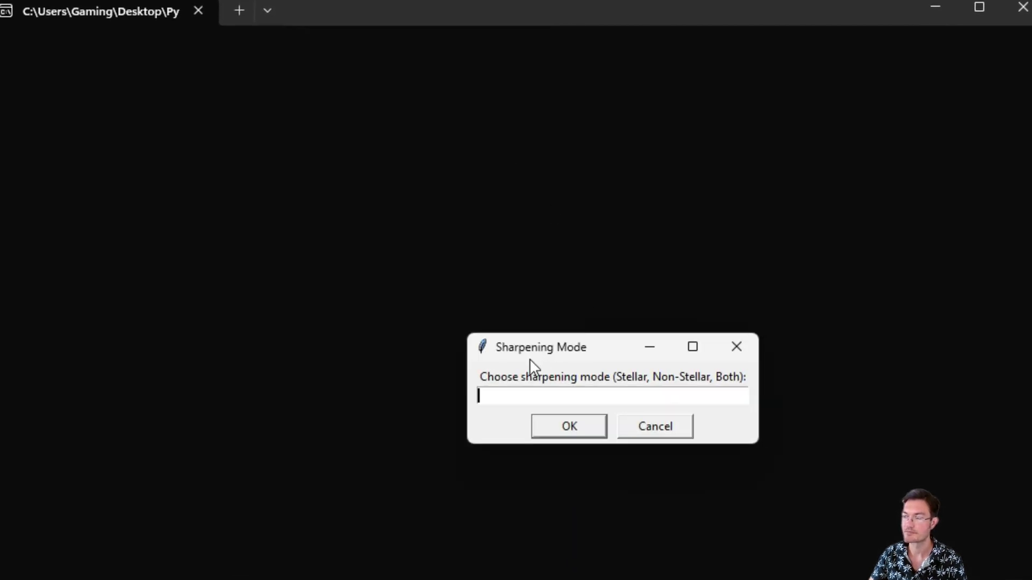
Choose Stellar as the Cosmic Clarity sharpening mode
{"action": "left_click_drag", "start_coordinate": [528, 349], "coordinate": [472, 240]}
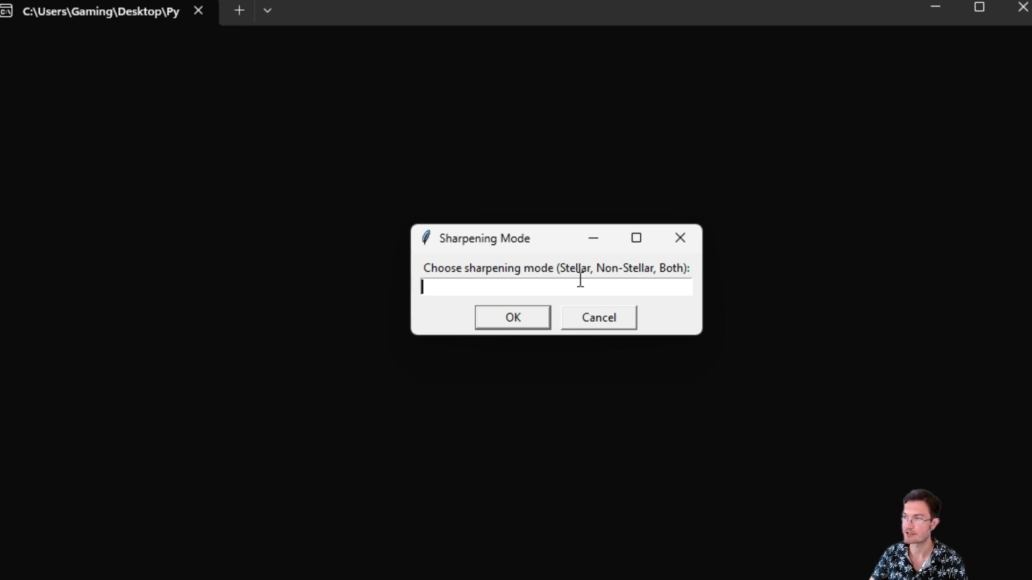
{"action": "left_click", "coordinate": [648, 290]}
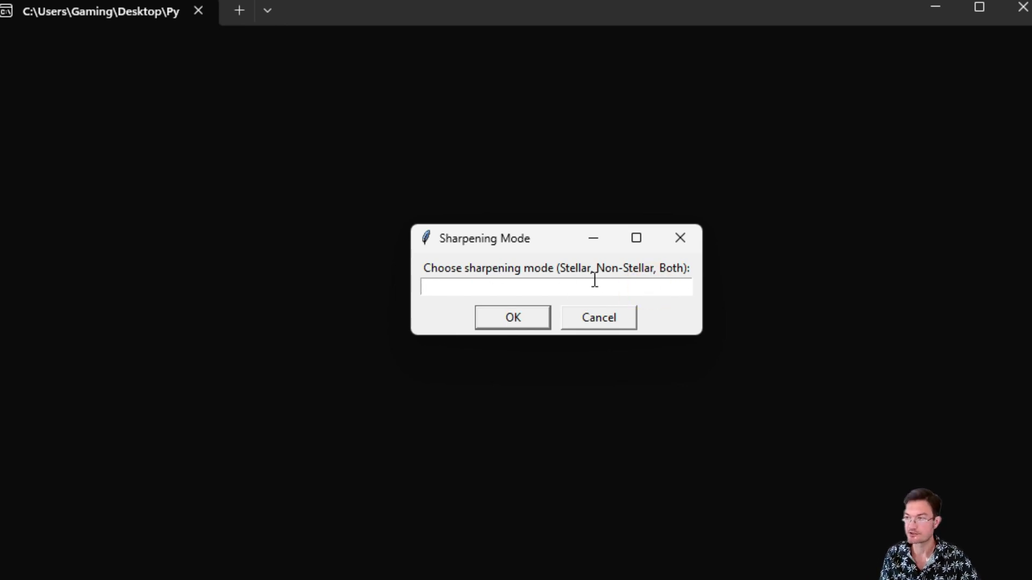
{"action": "type", "text": "Stellar"}
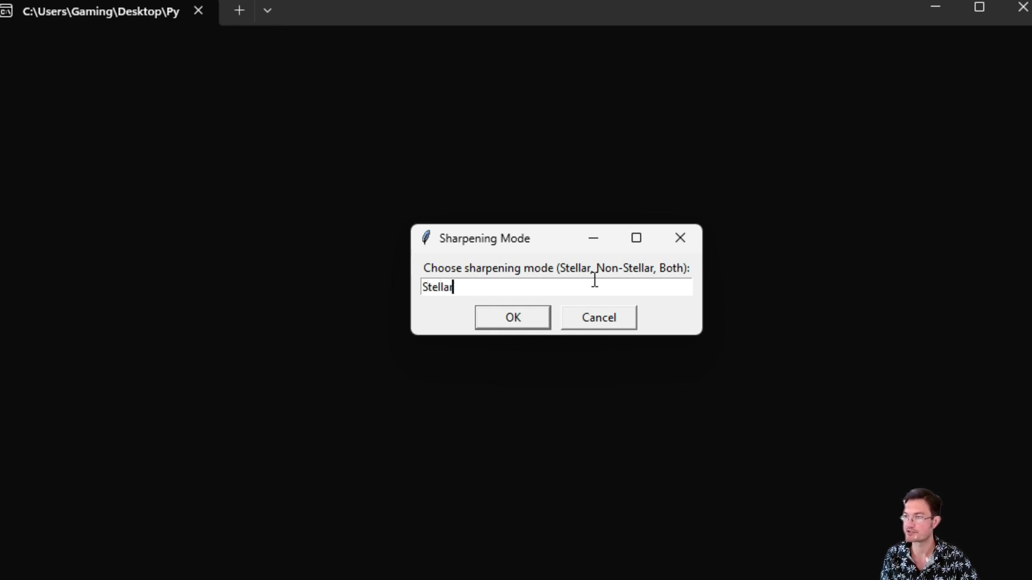
{"action": "left_click", "coordinate": [512, 323]}
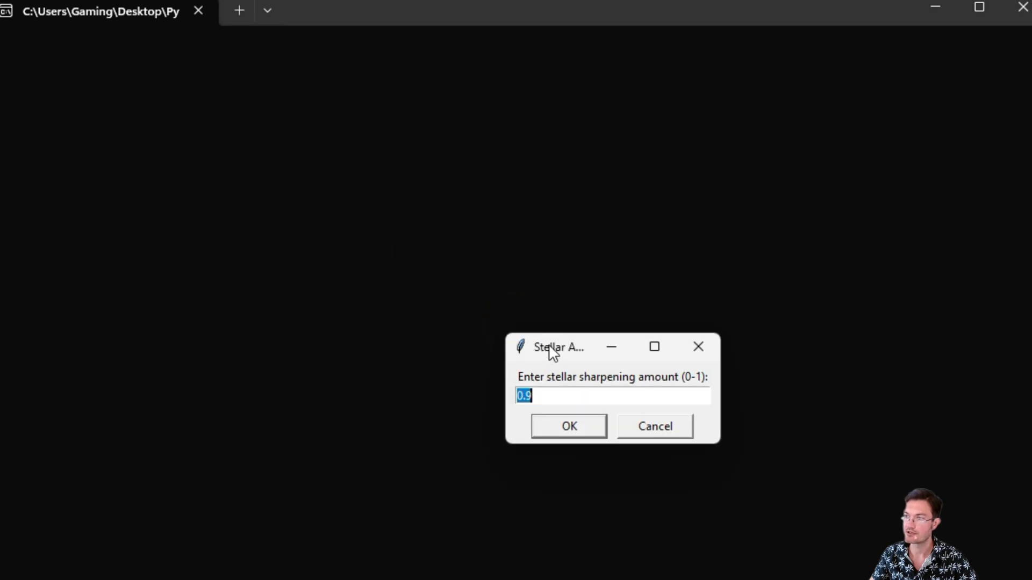
Lower the stellar sharpening amount from 0.9 to 0.7 and start processing
{"action": "left_click_drag", "start_coordinate": [548, 345], "coordinate": [497, 250]}
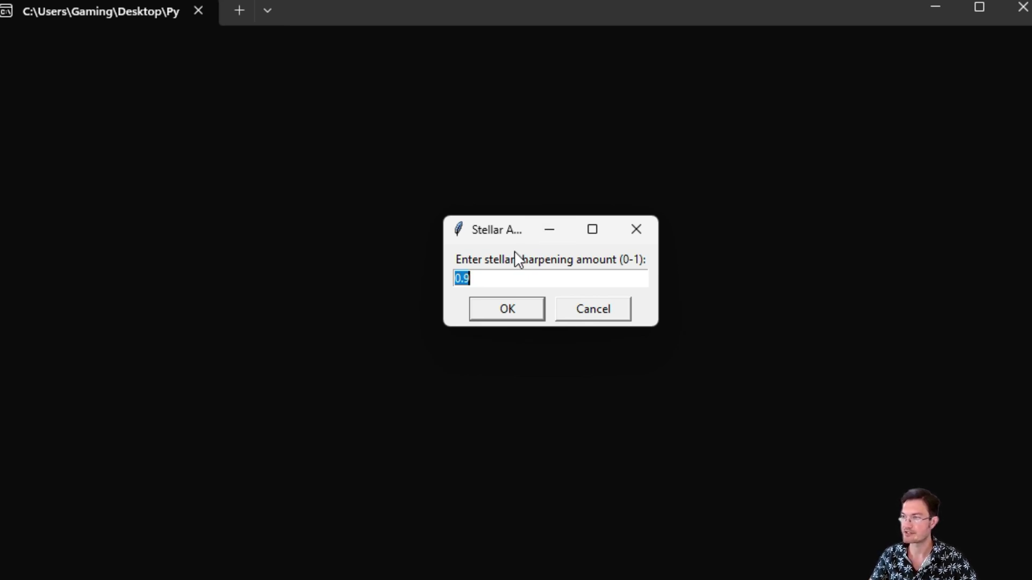
{"action": "left_click", "coordinate": [468, 279]}
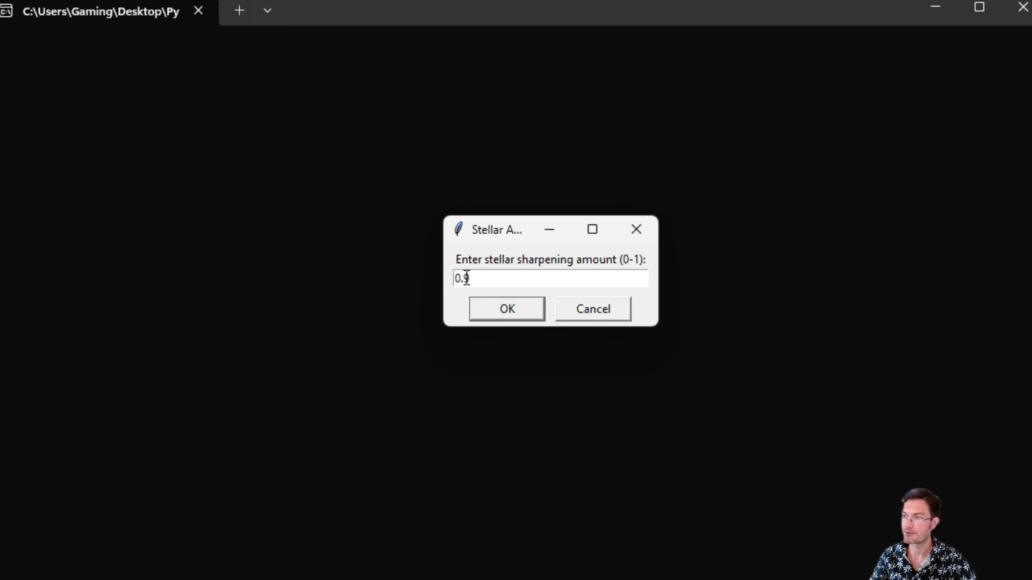
{"action": "left_click_drag", "start_coordinate": [464, 279], "coordinate": [471, 278]}
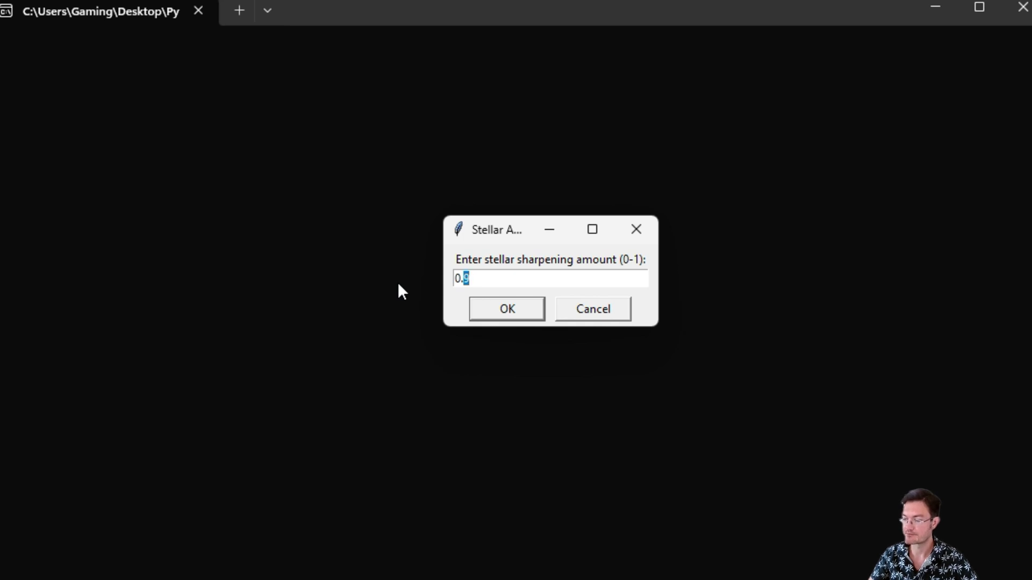
{"action": "type", "text": "7"}
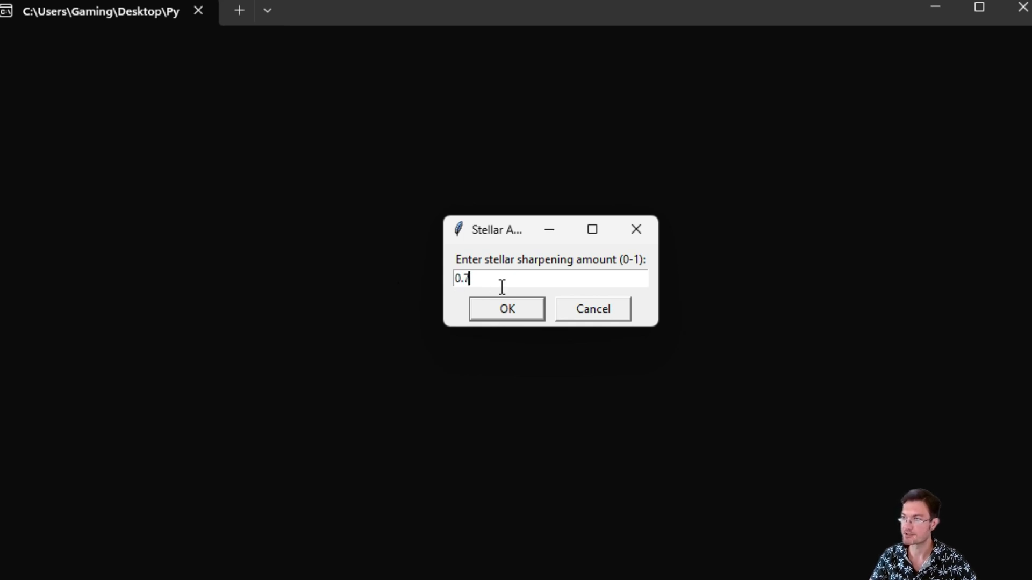
{"action": "left_click", "coordinate": [507, 316]}
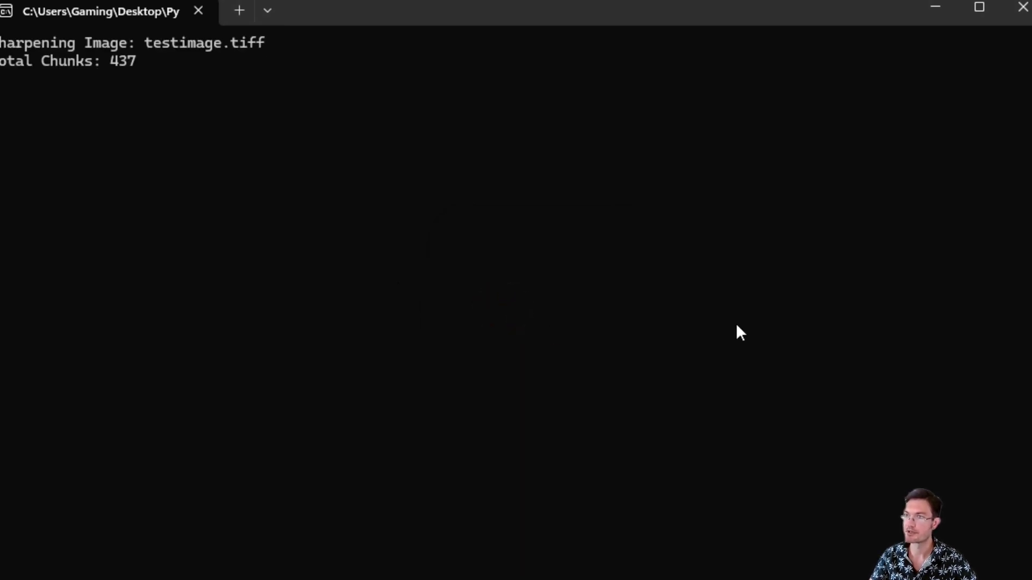
Review the finished terminal output and open the output folder holding testimage_sharpened.tif
{"action": "left_click_drag", "start_coordinate": [514, 17], "coordinate": [533, 15]}
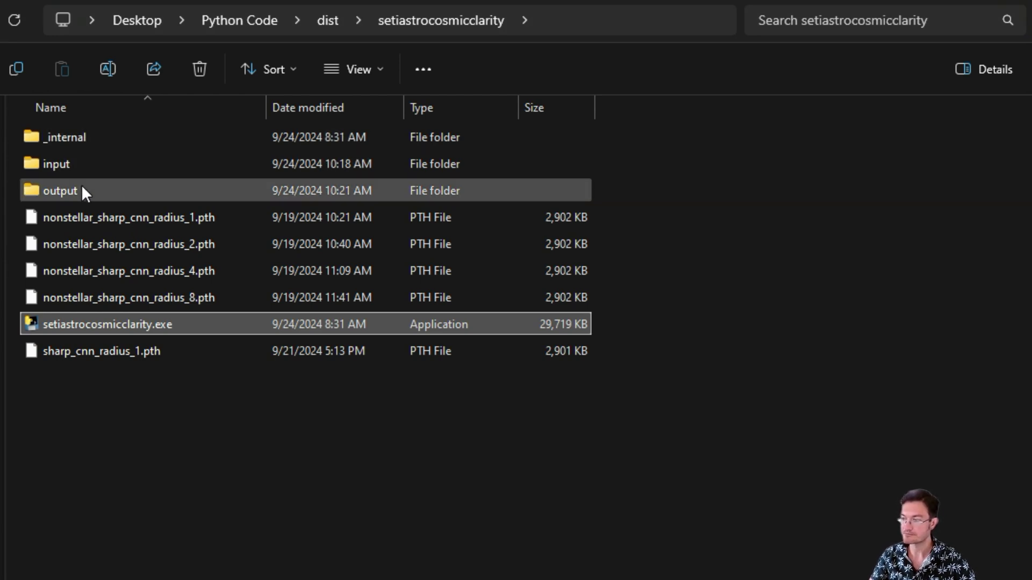
{"action": "mouse_move", "coordinate": [89, 195]}
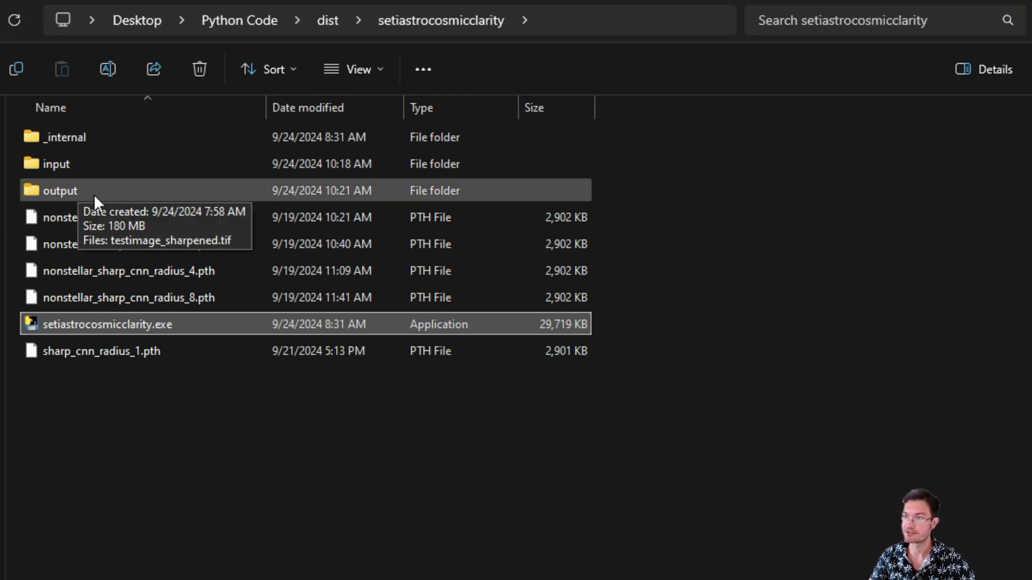
{"action": "double_click", "coordinate": [93, 192]}
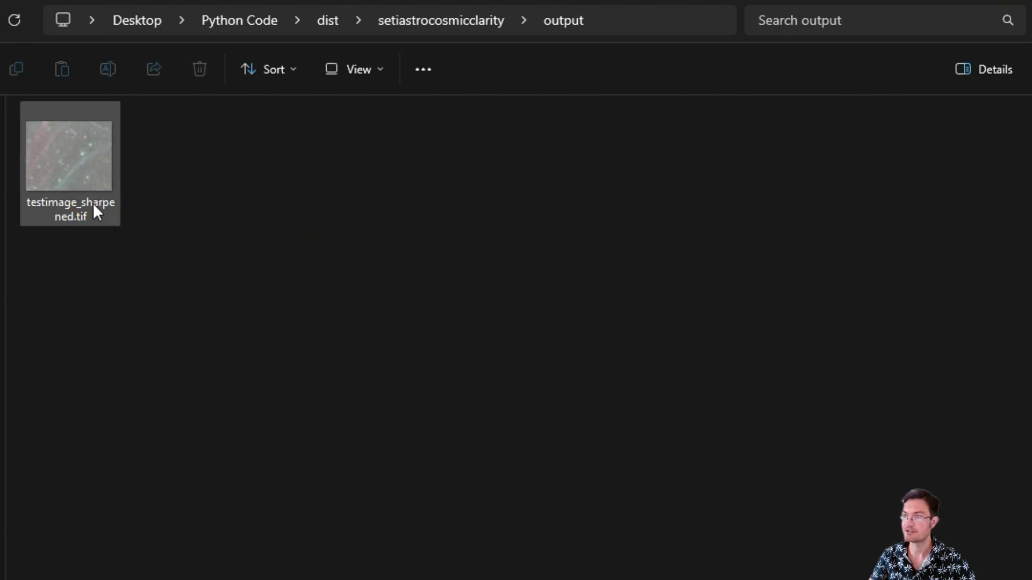
{"action": "mouse_move", "coordinate": [93, 202]}
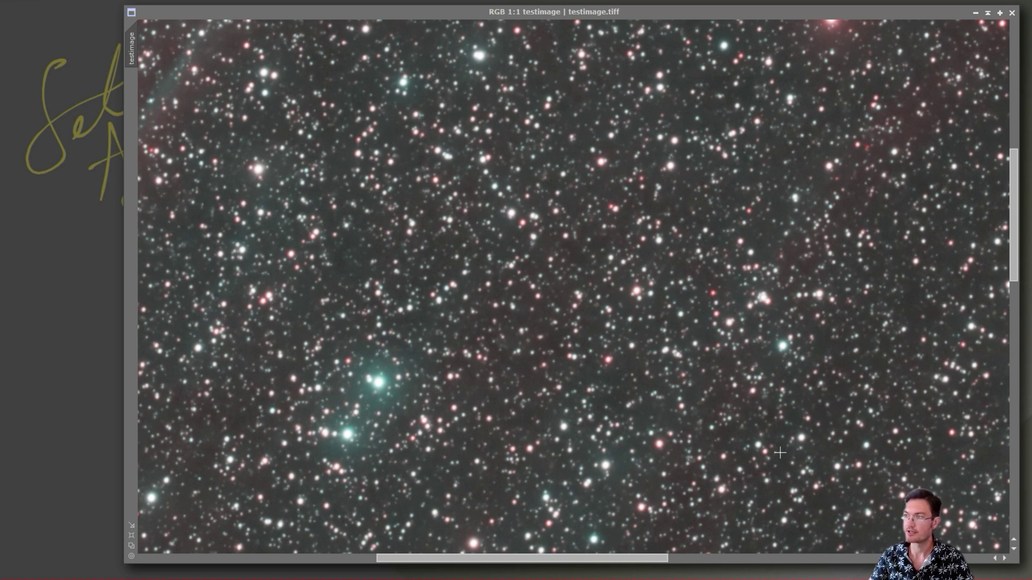
Bring the testimage_sharpened window to the front
{"action": "left_click", "coordinate": [773, 454]}
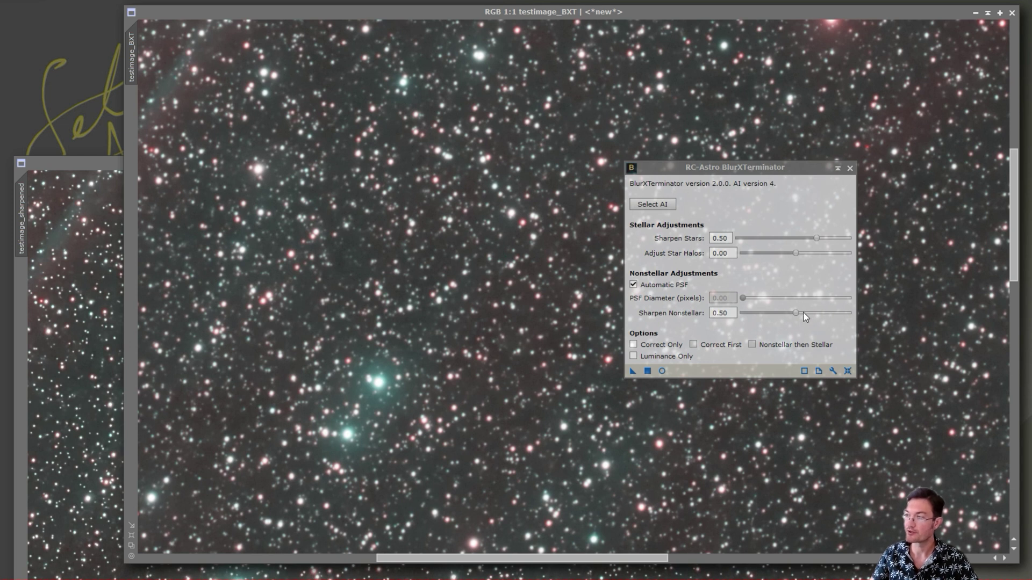
Run BlurXTerminator on testimage_BXT with Sharpen Stars 0.50 and Nonstellar 0.00
{"action": "left_click_drag", "start_coordinate": [798, 311], "coordinate": [714, 321]}
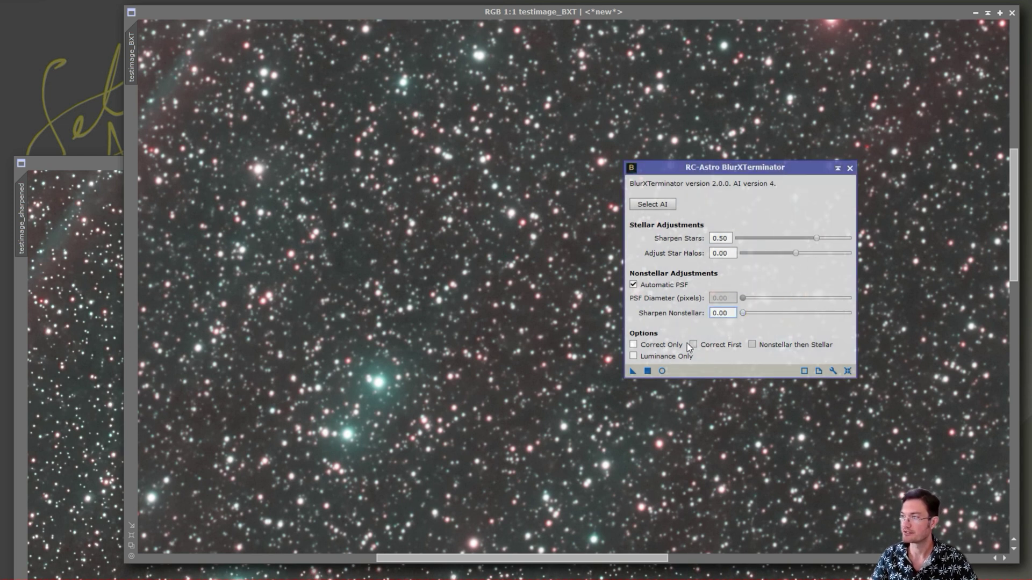
{"action": "left_click", "coordinate": [633, 371]}
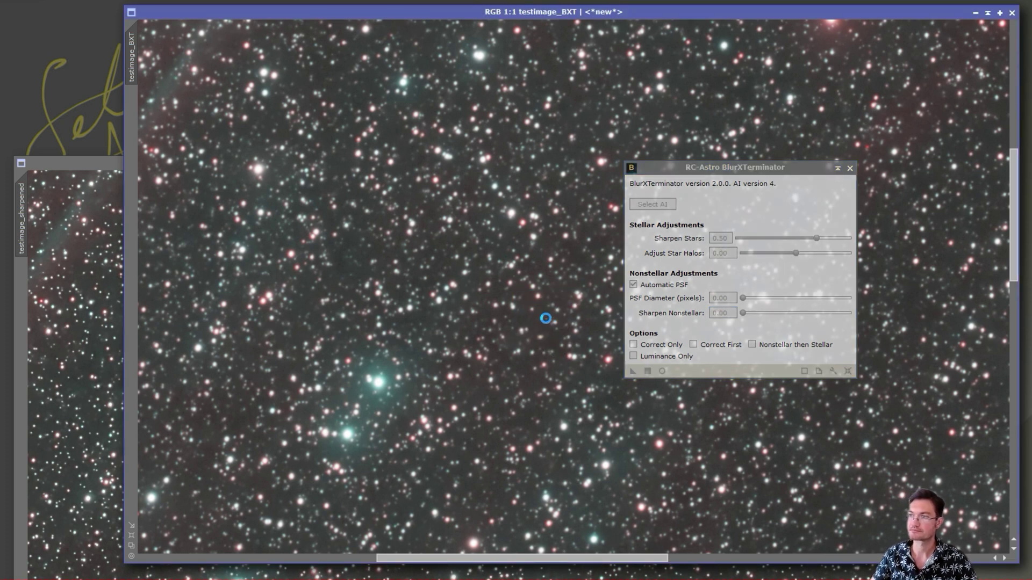
{"action": "left_click", "coordinate": [849, 168]}
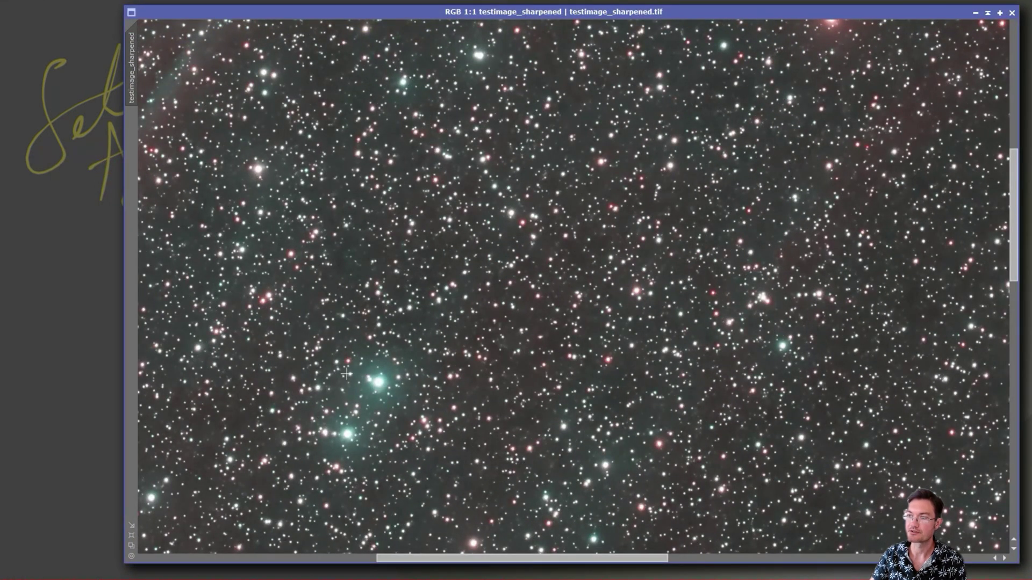
{"action": "scroll", "coordinate": [357, 186], "scroll_direction": "up", "scroll_amount": 1}
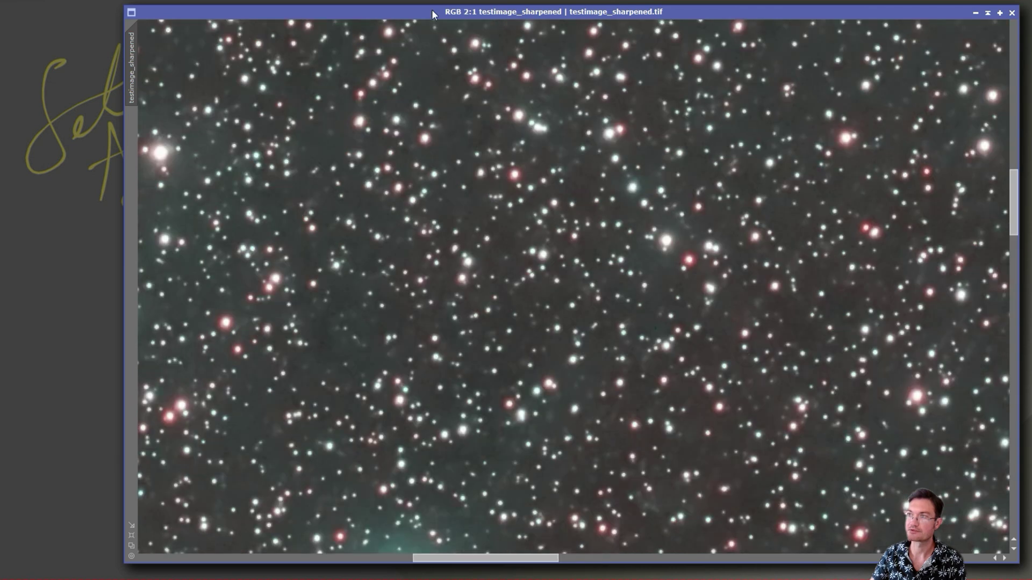
{"action": "left_click_drag", "start_coordinate": [427, 14], "coordinate": [395, 88]}
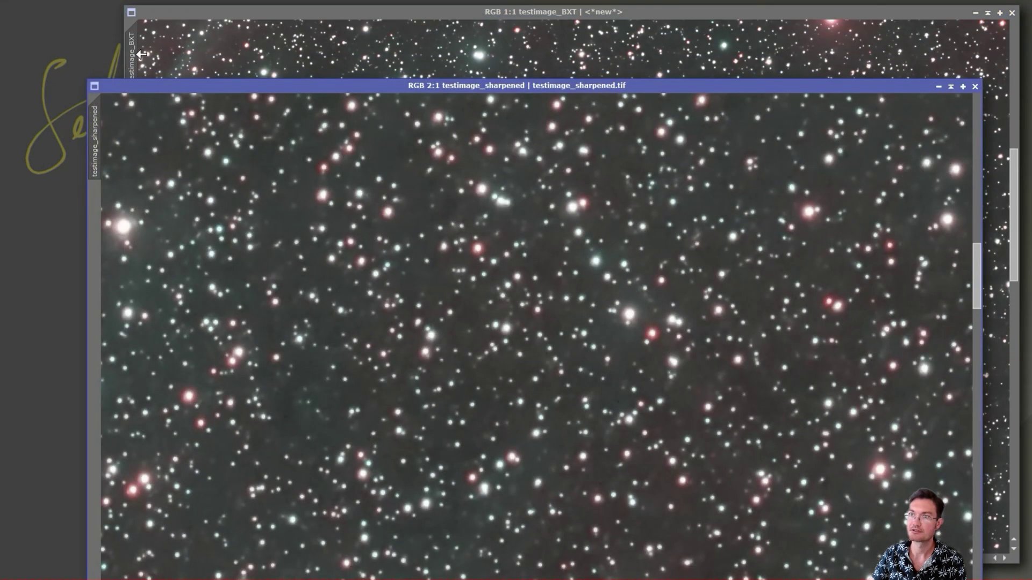
Match zoom and stack the testimage_sharpened and testimage_BXT windows over each other
{"action": "left_click_drag", "start_coordinate": [138, 55], "coordinate": [99, 123]}
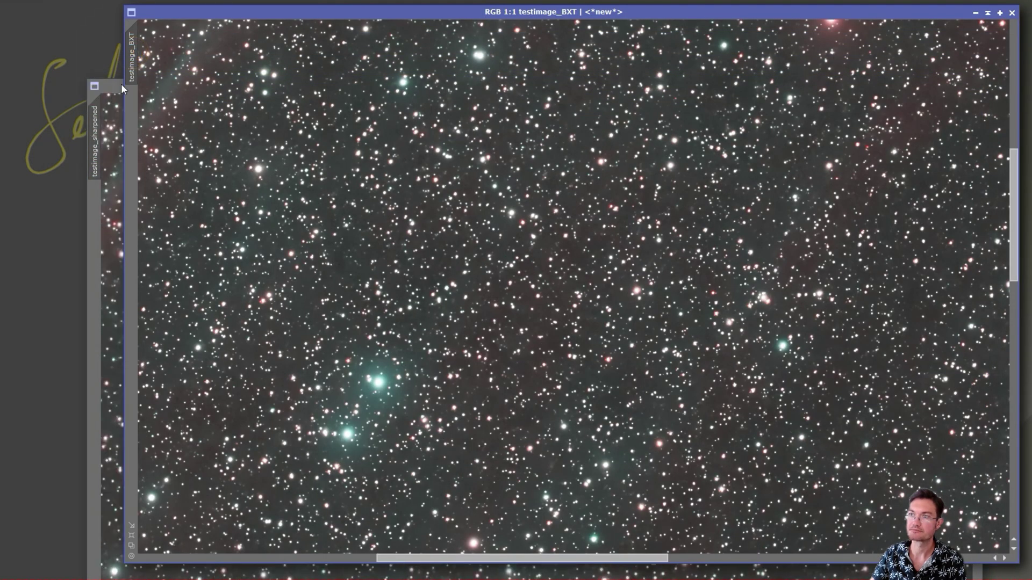
{"action": "left_click_drag", "start_coordinate": [121, 83], "coordinate": [154, 11]}
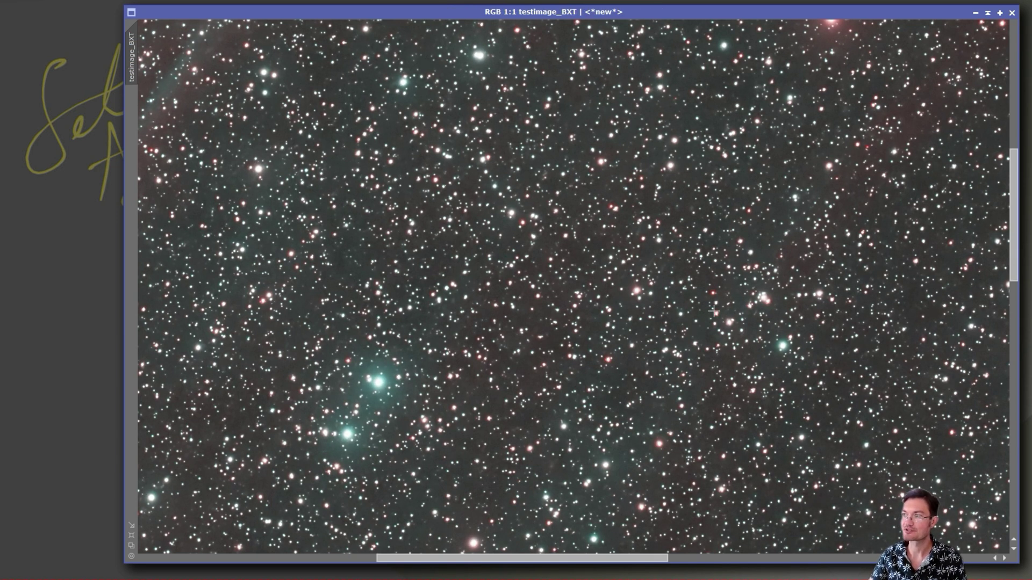
{"action": "scroll", "coordinate": [727, 287], "scroll_direction": "up", "scroll_amount": 2}
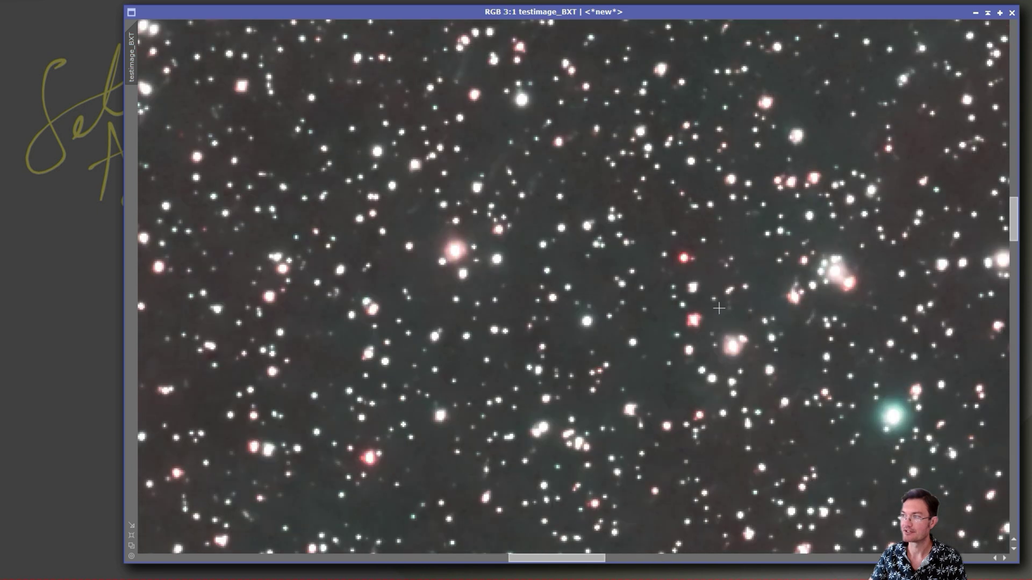
{"action": "scroll", "coordinate": [718, 308], "scroll_direction": "up", "scroll_amount": 1}
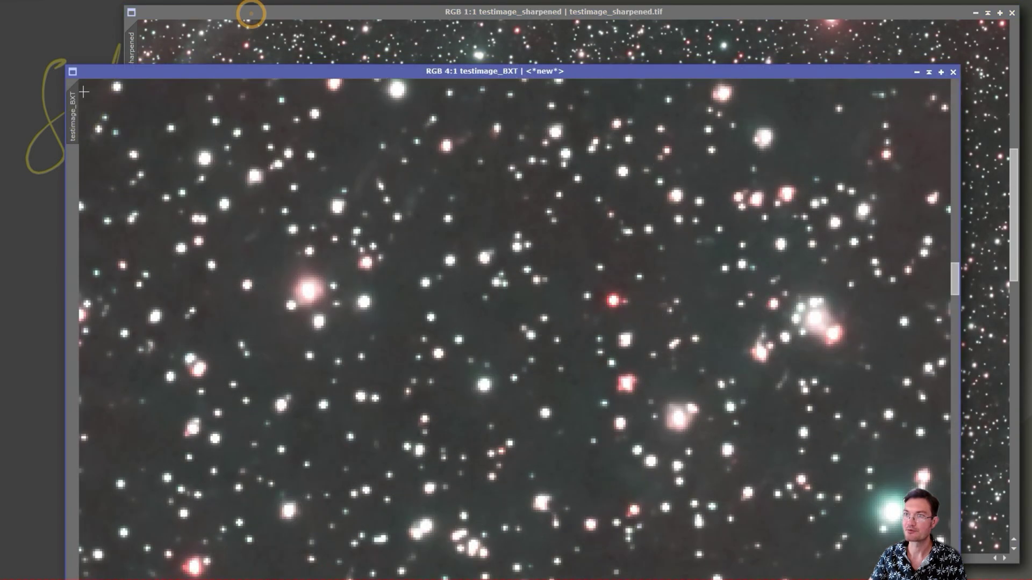
{"action": "left_click_drag", "start_coordinate": [71, 101], "coordinate": [131, 46]}
{"action": "left_click_drag", "start_coordinate": [332, 73], "coordinate": [396, 9]}
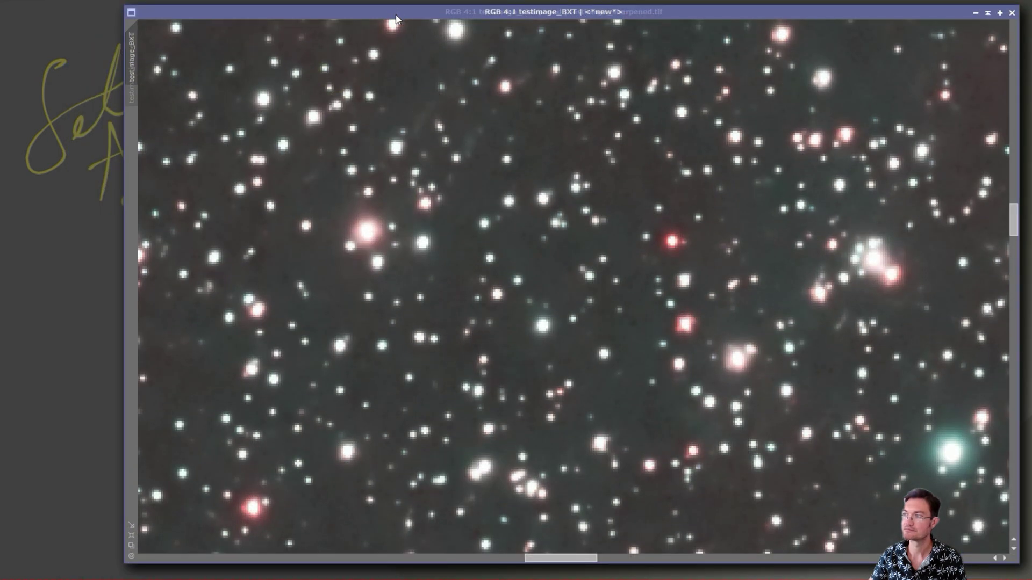
Blink between both versions comparing star pixel values, then close testimage_BXT
{"action": "key", "text": "ctrl+Page_Down"}
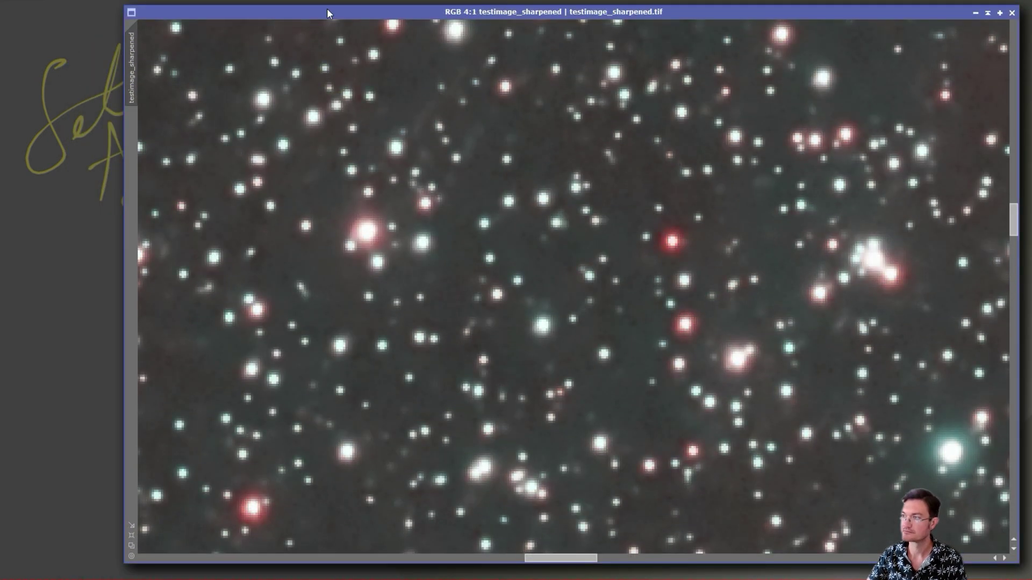
{"action": "key", "text": "ctrl+Page_Down"}
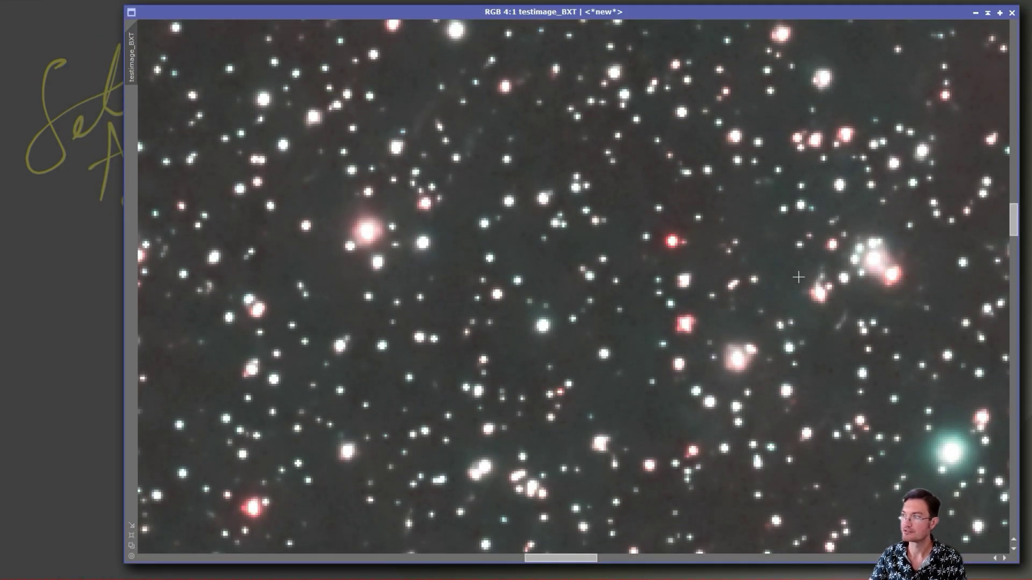
{"action": "left_click_drag", "start_coordinate": [815, 292], "coordinate": [764, 369]}
{"action": "key", "text": "ctrl+Tab"}
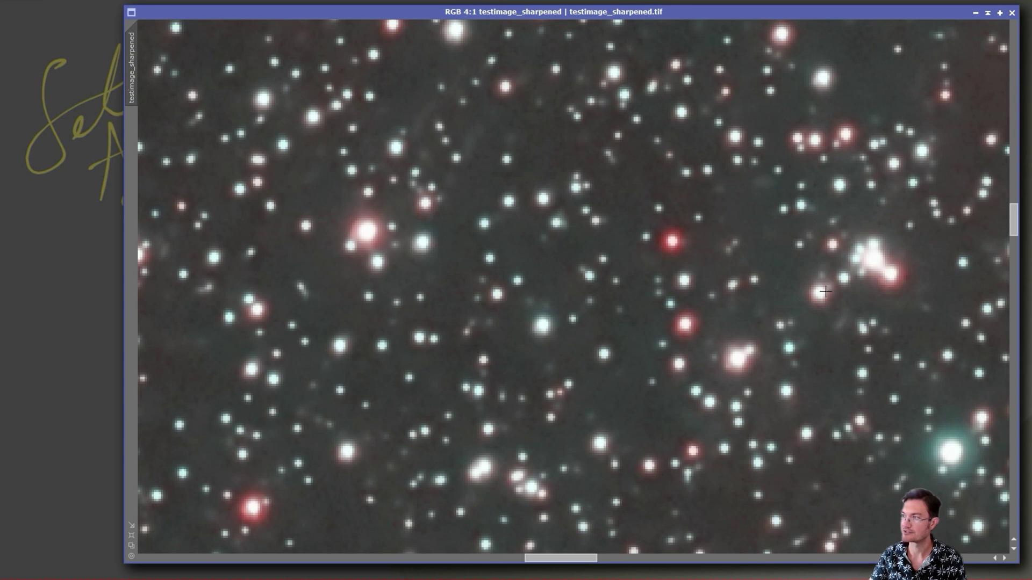
{"action": "left_click_drag", "start_coordinate": [820, 274], "coordinate": [833, 294]}
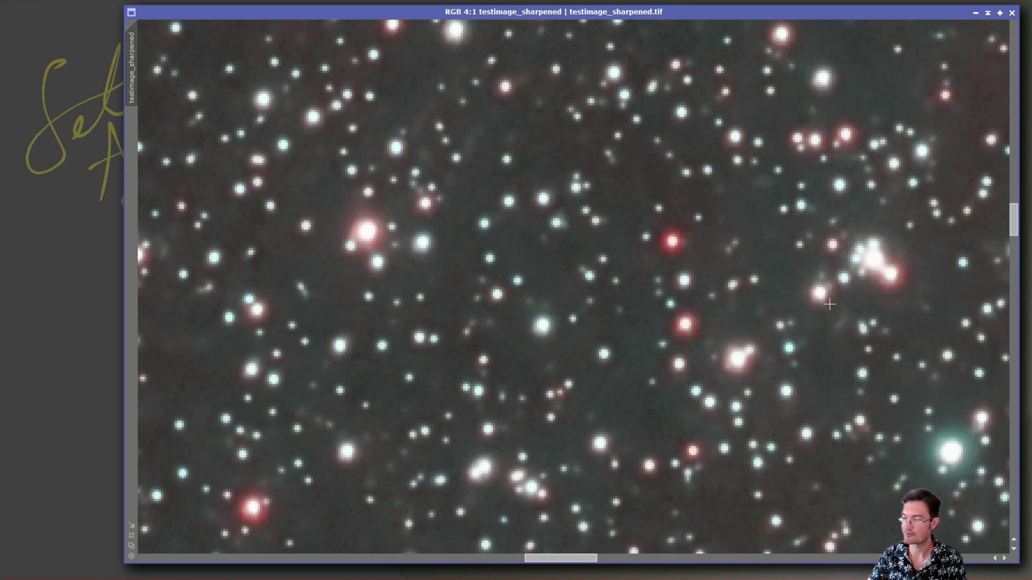
{"action": "key", "text": "ctrl+Tab"}
{"action": "key", "text": "ctrl+Tab"}
{"action": "key", "text": "ctrl+Tab"}
{"action": "key", "text": "ctrl+Tab"}
{"action": "key", "text": "ctrl+Tab"}
{"action": "key", "text": "ctrl+Tab"}
{"action": "key", "text": "ctrl+Tab"}
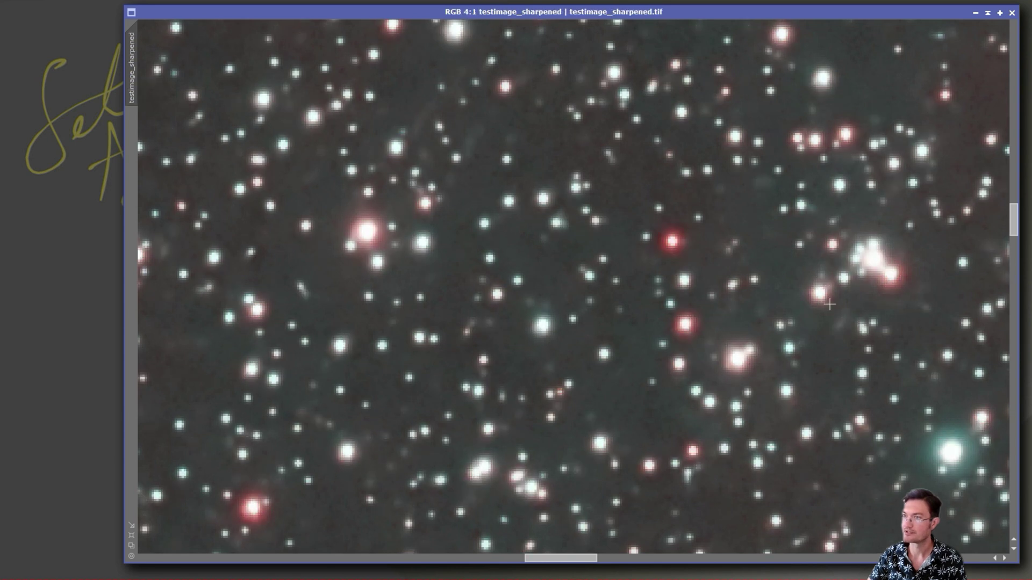
{"action": "key", "text": "ctrl+Tab"}
{"action": "key", "text": "ctrl+Tab"}
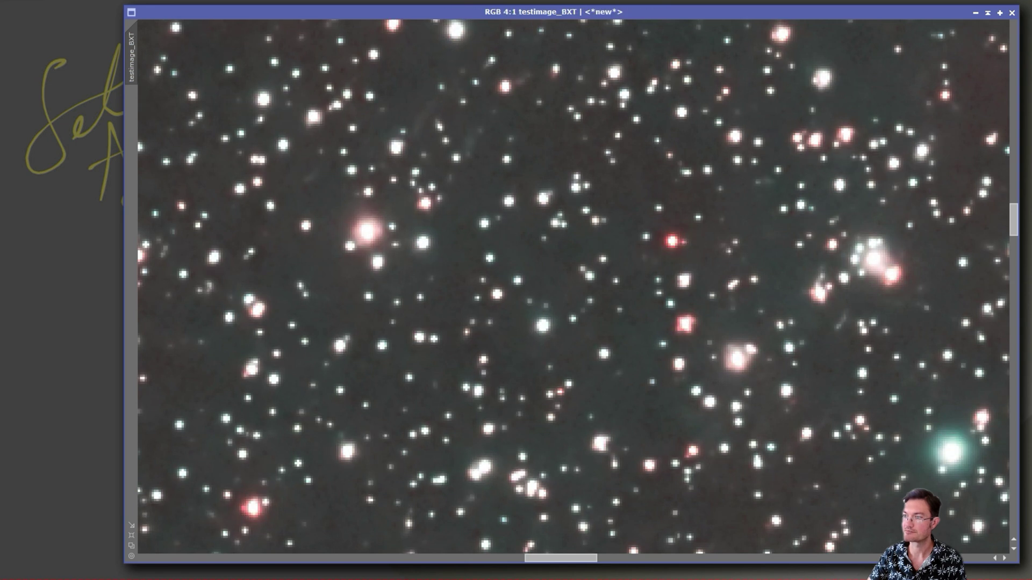
{"action": "key", "text": "ctrl+Tab"}
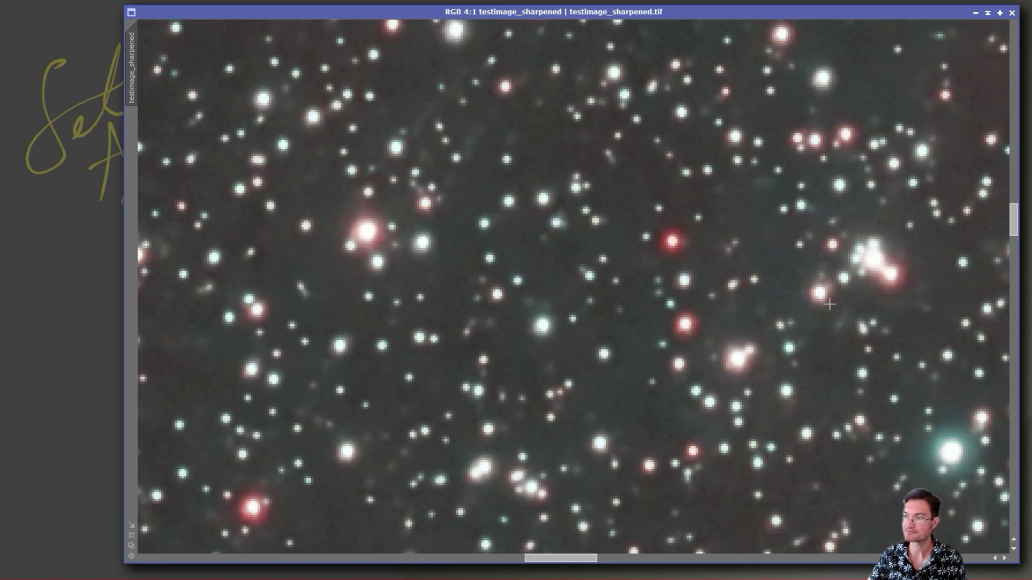
{"action": "key", "text": "ctrl+Tab"}
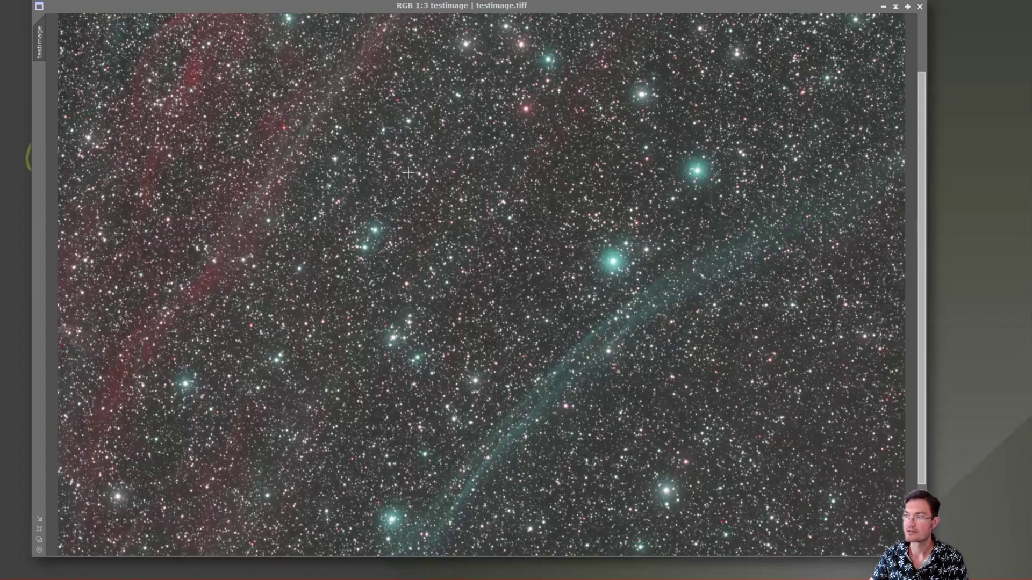
{"action": "left_click", "coordinate": [1011, 12]}
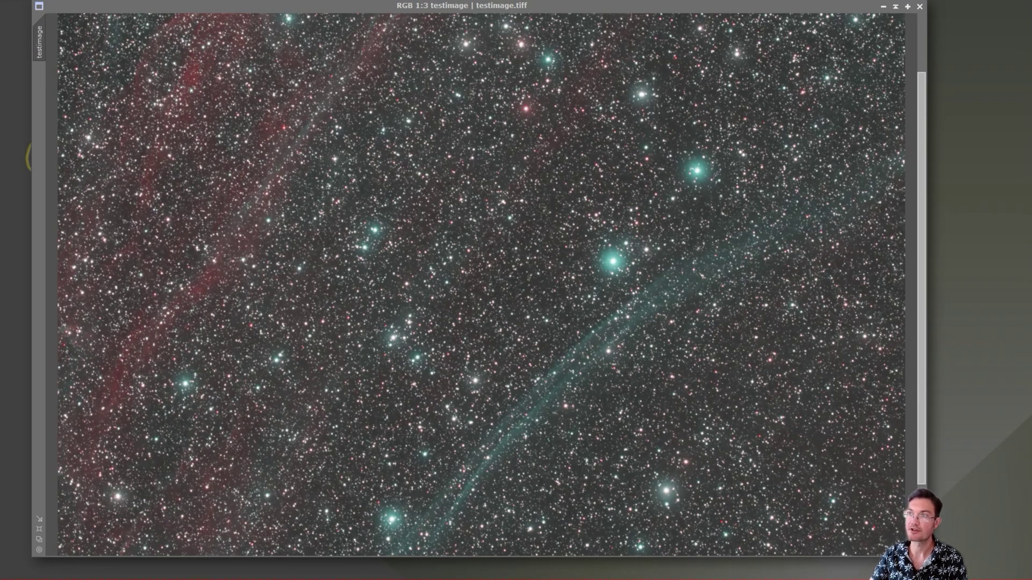
Confirm the cosmicclarity URL appears in the Help > Updates repository list
{"action": "key", "text": "alt+h"}
{"action": "mouse_move", "coordinate": [376, 3]}
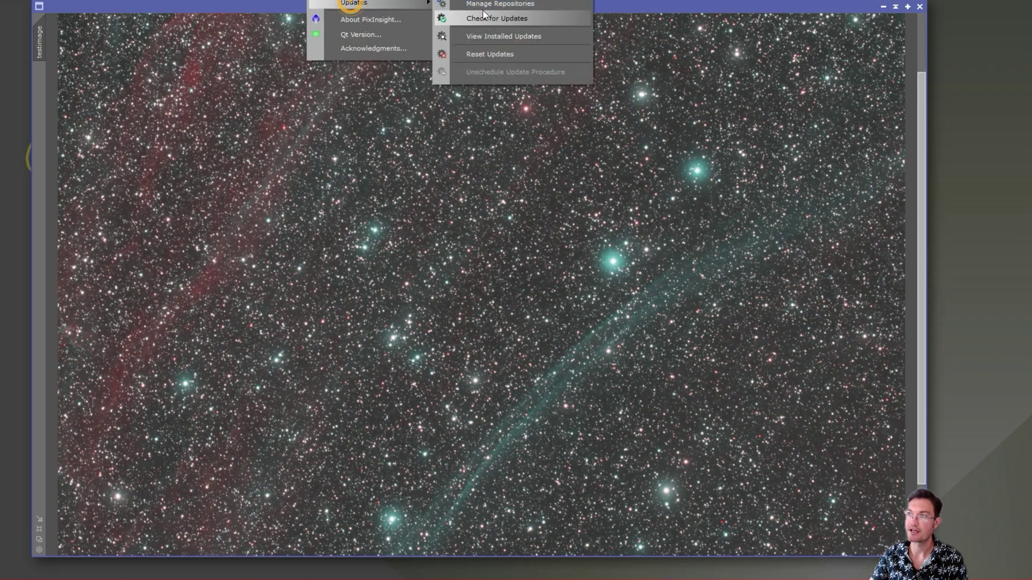
{"action": "left_click", "coordinate": [488, 15]}
{"action": "left_click_drag", "start_coordinate": [581, 228], "coordinate": [573, 156]}
{"action": "scroll", "coordinate": [556, 252], "scroll_direction": "down", "scroll_amount": 1}
{"action": "scroll", "coordinate": [557, 252], "scroll_direction": "down", "scroll_amount": 4}
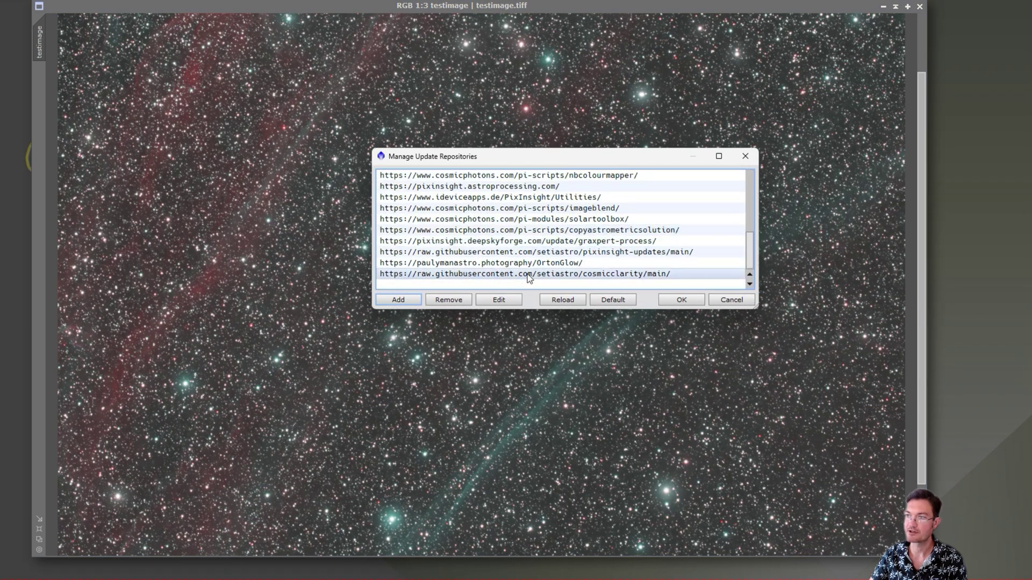
{"action": "left_click", "coordinate": [526, 274]}
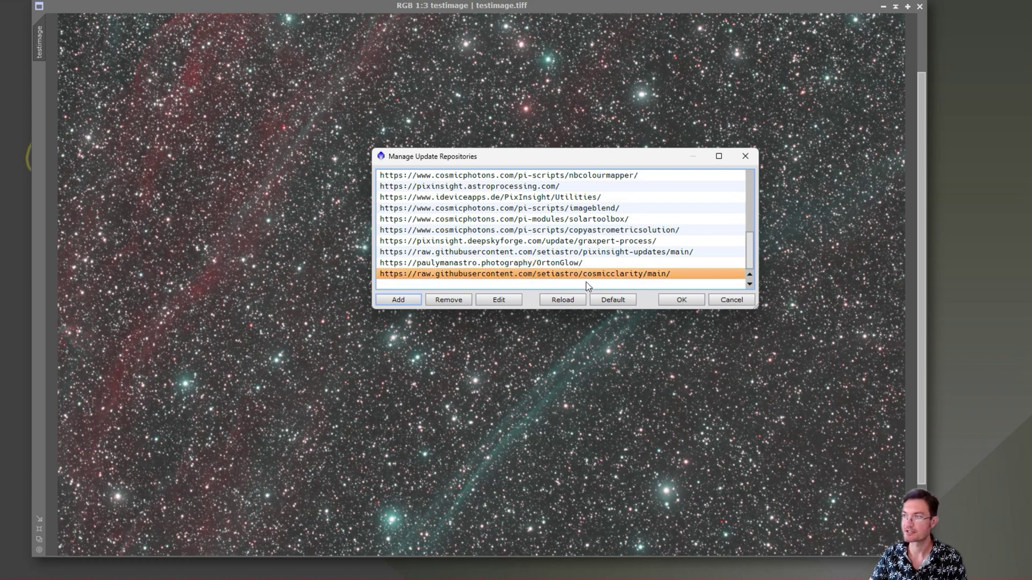
{"action": "left_click", "coordinate": [747, 158]}
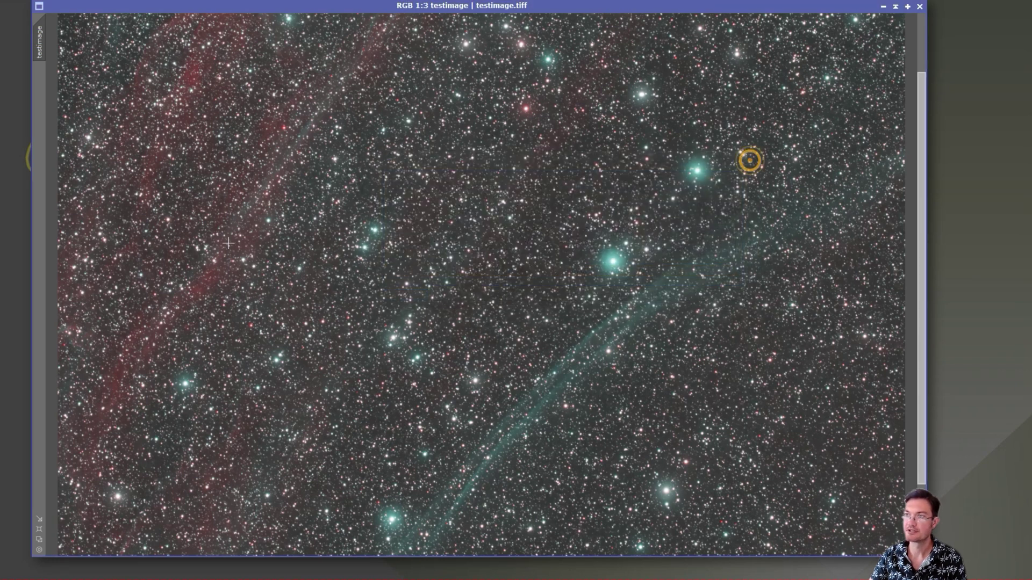
Launch the SetiAstro Cosmic Clarity script from the Script menu
{"action": "left_click", "coordinate": [161, 1]}
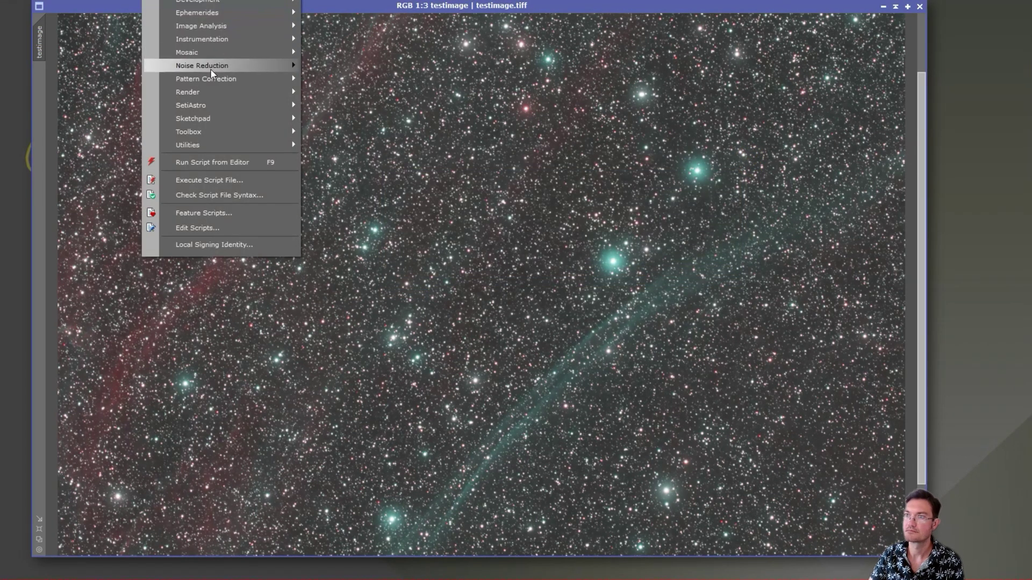
{"action": "mouse_move", "coordinate": [215, 107]}
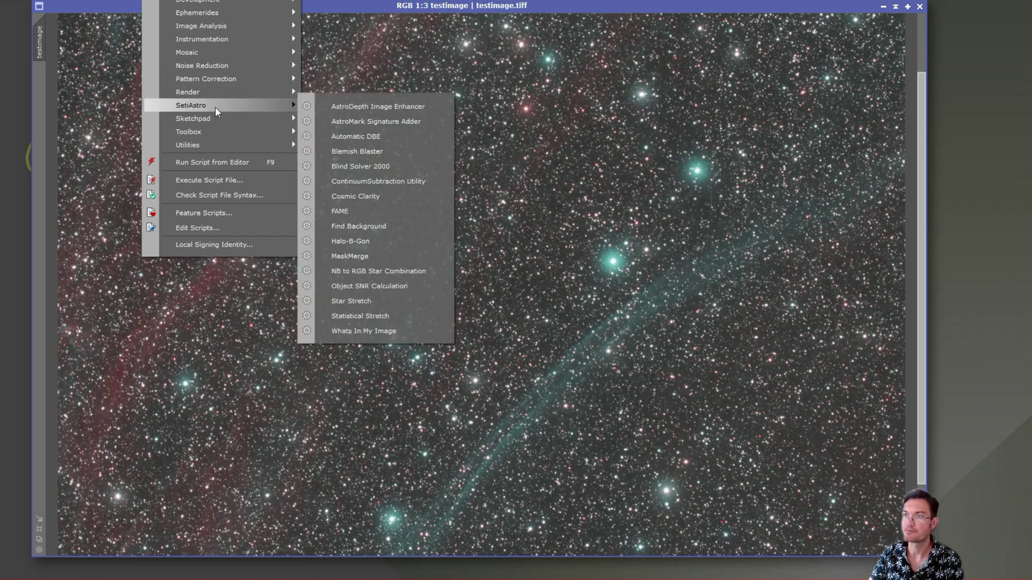
{"action": "left_click", "coordinate": [376, 198]}
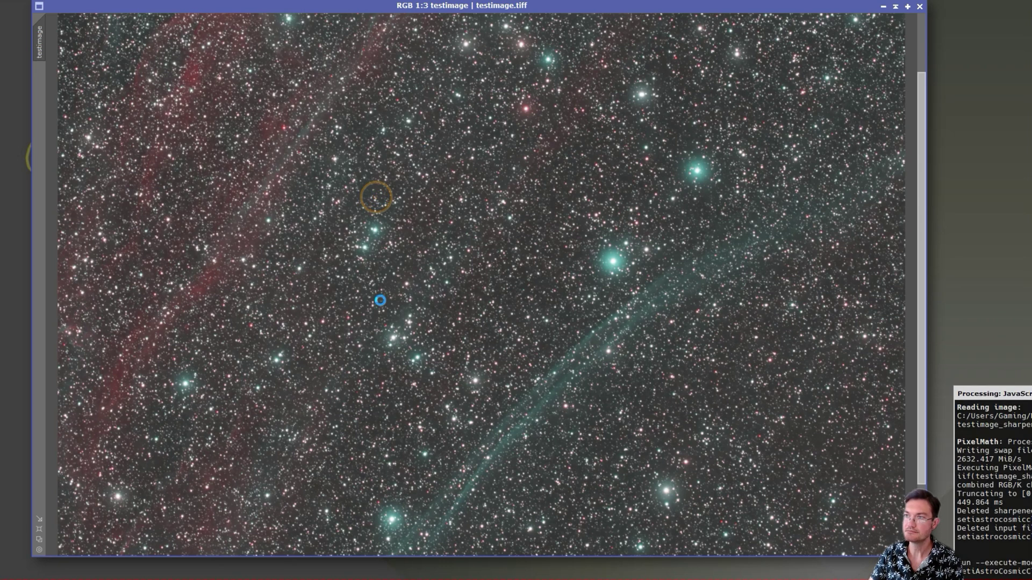
Keep testimage as the image the Cosmic Clarity script will process
{"action": "left_click_drag", "start_coordinate": [551, 184], "coordinate": [430, 136]}
{"action": "left_click", "coordinate": [403, 278]}
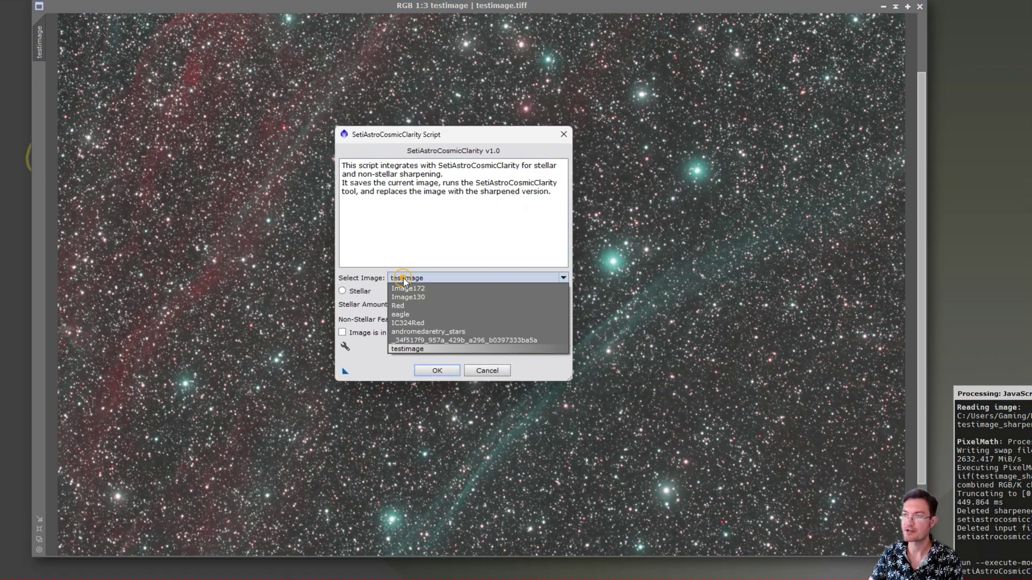
{"action": "left_click", "coordinate": [403, 285]}
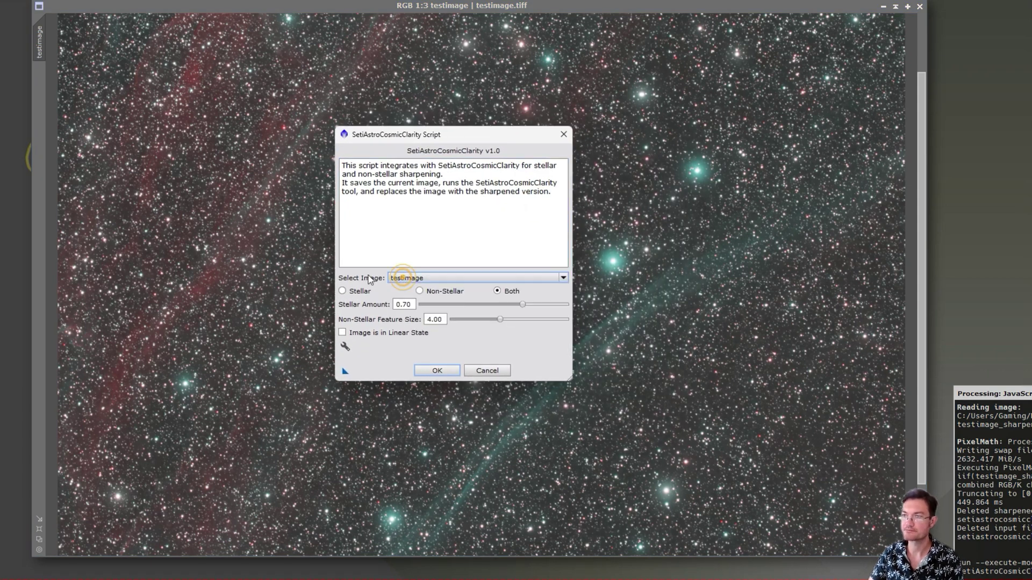
Set the Cosmic Clarity program folder to Python Code\dist\setiastrocosmicclarity
{"action": "left_click", "coordinate": [345, 348]}
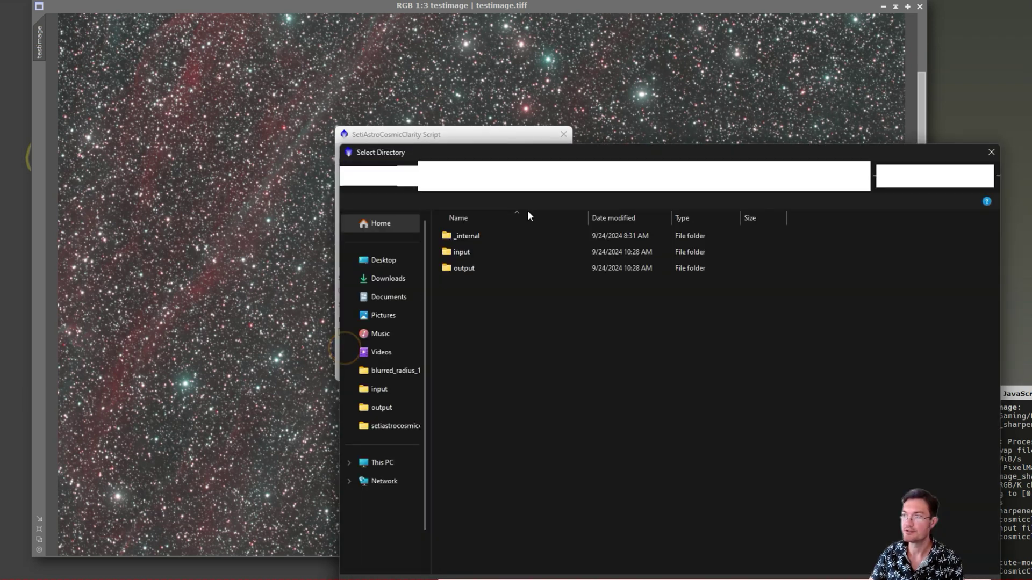
{"action": "left_click_drag", "start_coordinate": [553, 153], "coordinate": [404, 69]}
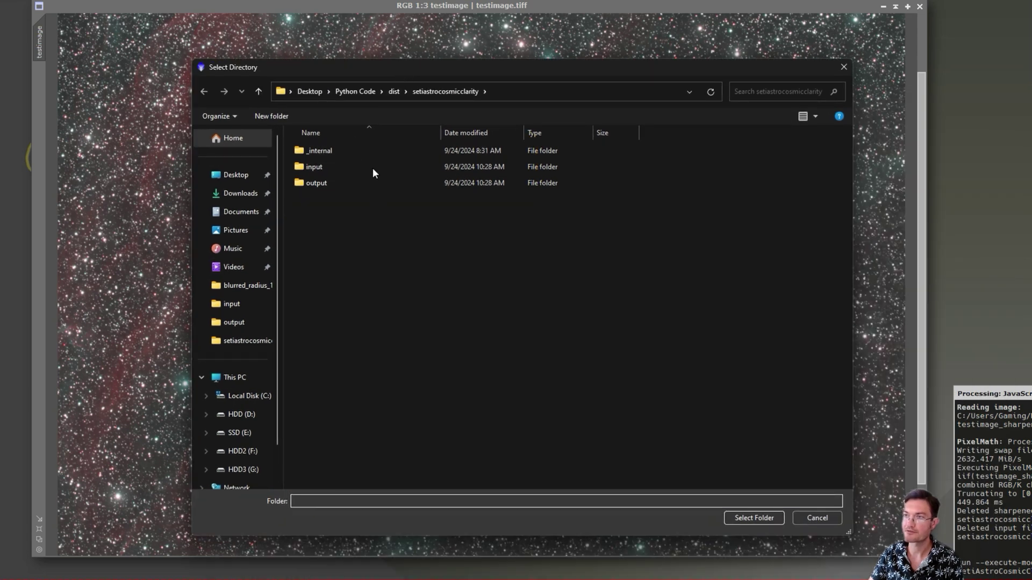
{"action": "left_click", "coordinate": [259, 92]}
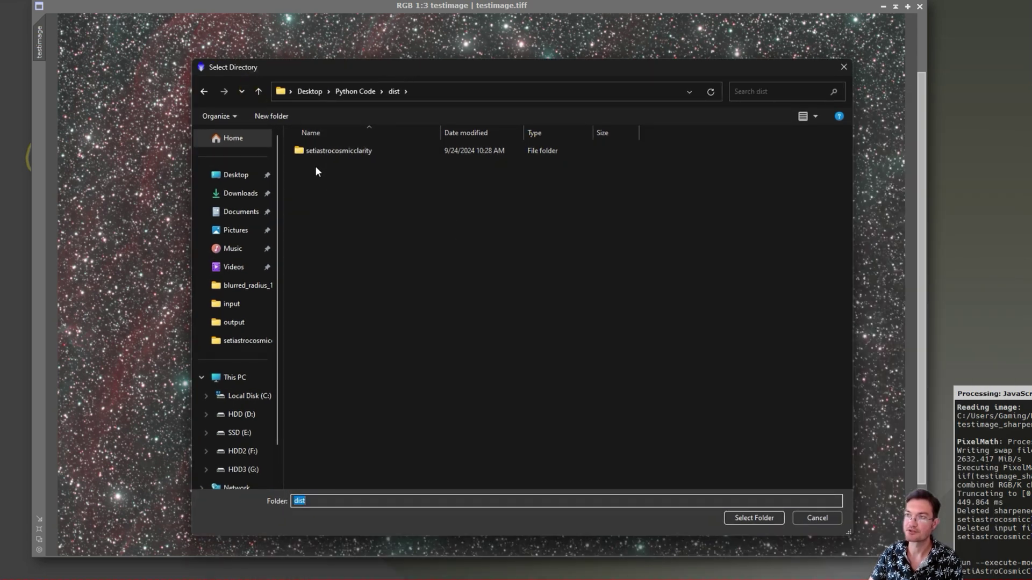
{"action": "left_click", "coordinate": [354, 150]}
{"action": "double_click", "coordinate": [354, 151]}
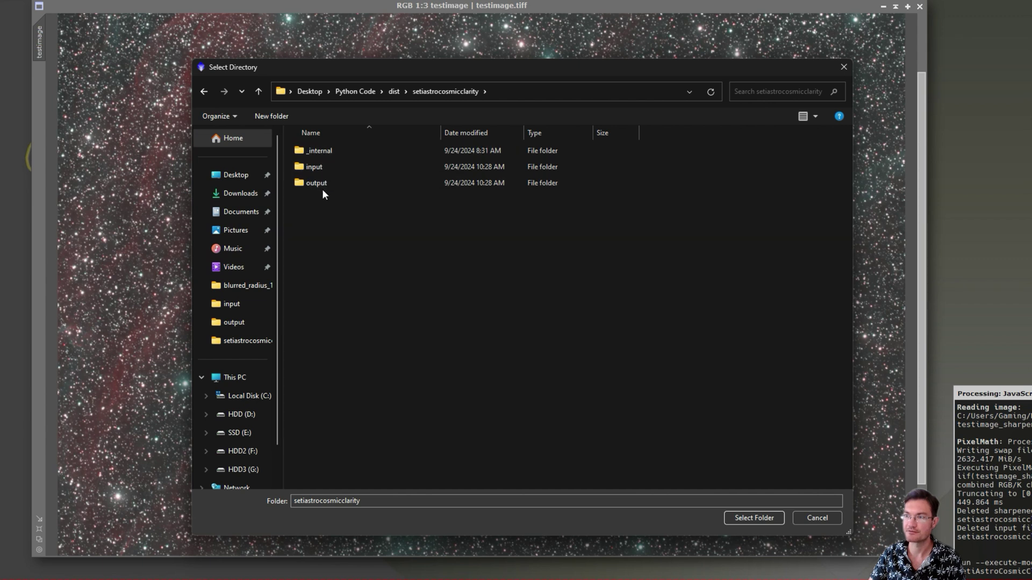
{"action": "left_click", "coordinate": [744, 518]}
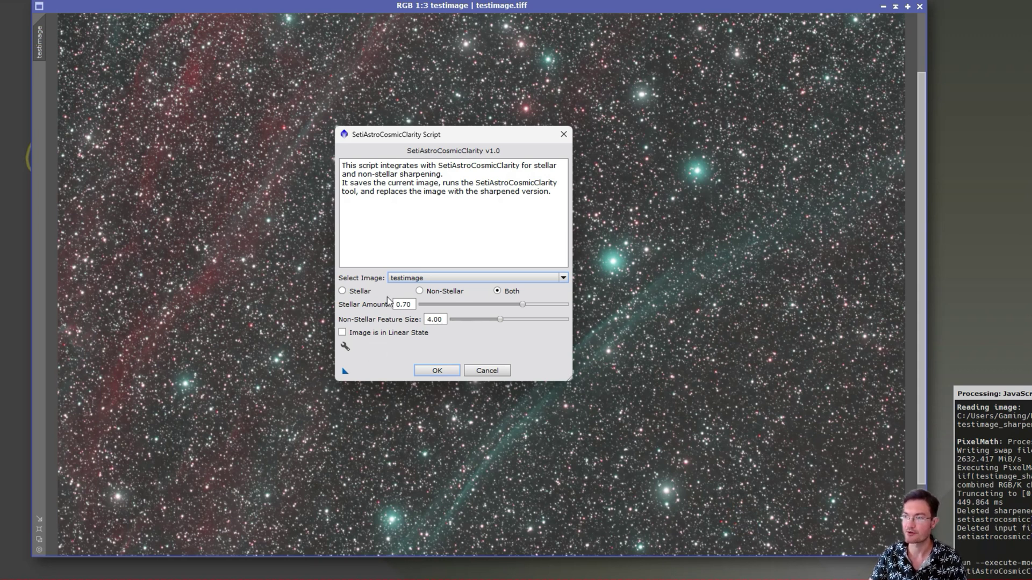
Run stellar-only sharpening at amount 0.80 on testimage and dismiss the 32-bit reminder
{"action": "left_click", "coordinate": [356, 291]}
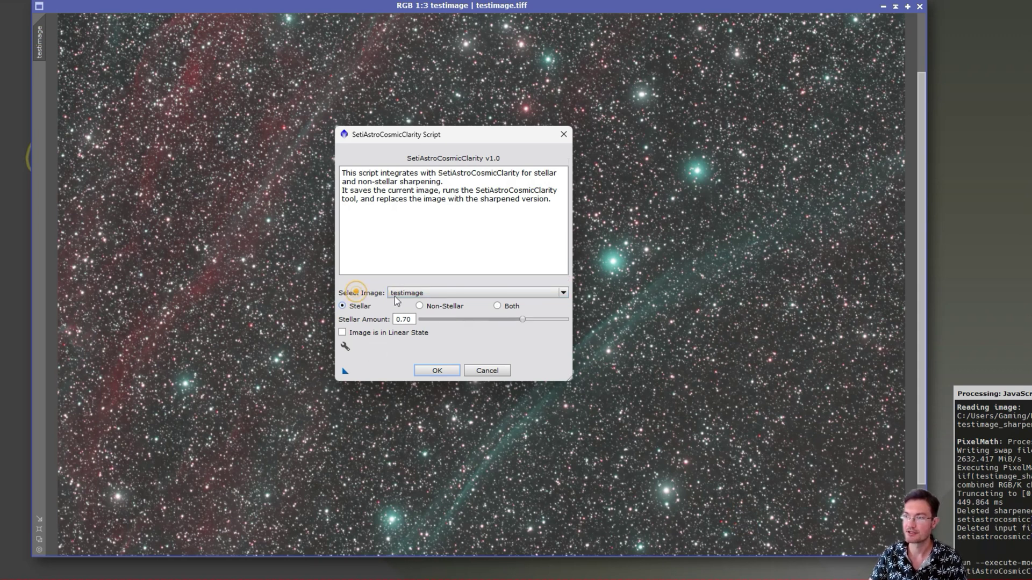
{"action": "left_click", "coordinate": [421, 307]}
{"action": "left_click", "coordinate": [512, 308]}
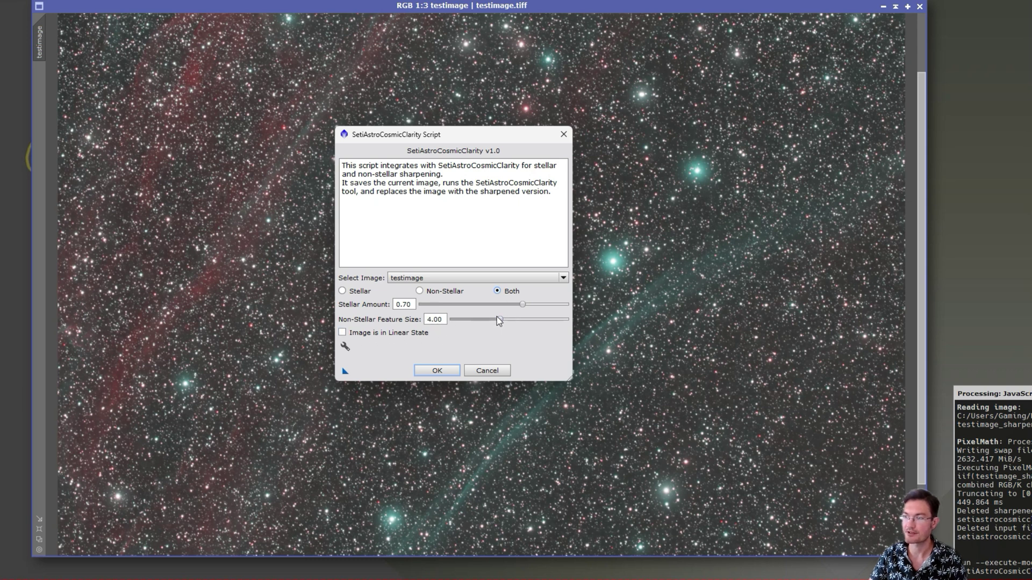
{"action": "left_click", "coordinate": [357, 290]}
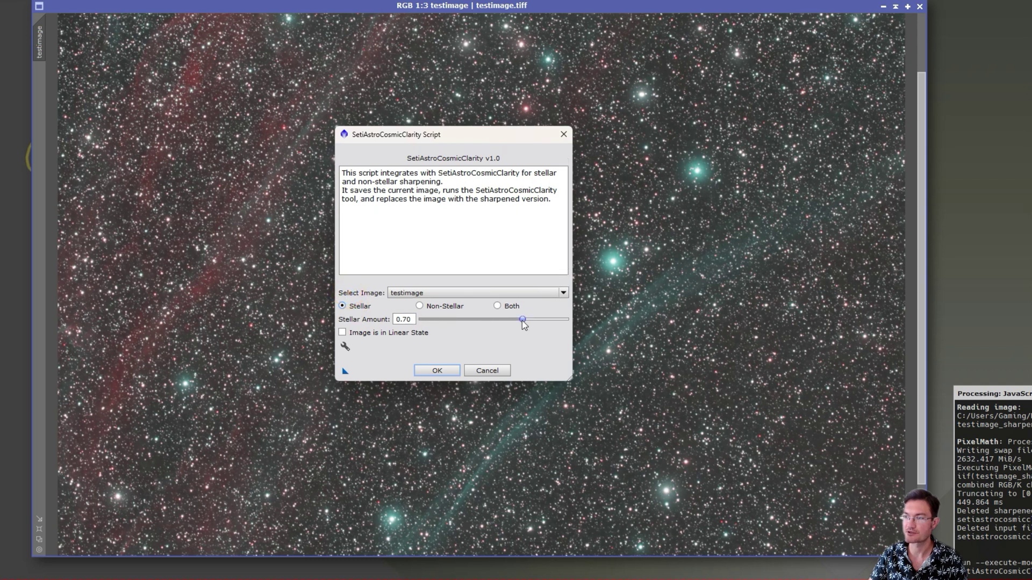
{"action": "left_click_drag", "start_coordinate": [524, 320], "coordinate": [543, 319]}
{"action": "left_click", "coordinate": [437, 372]}
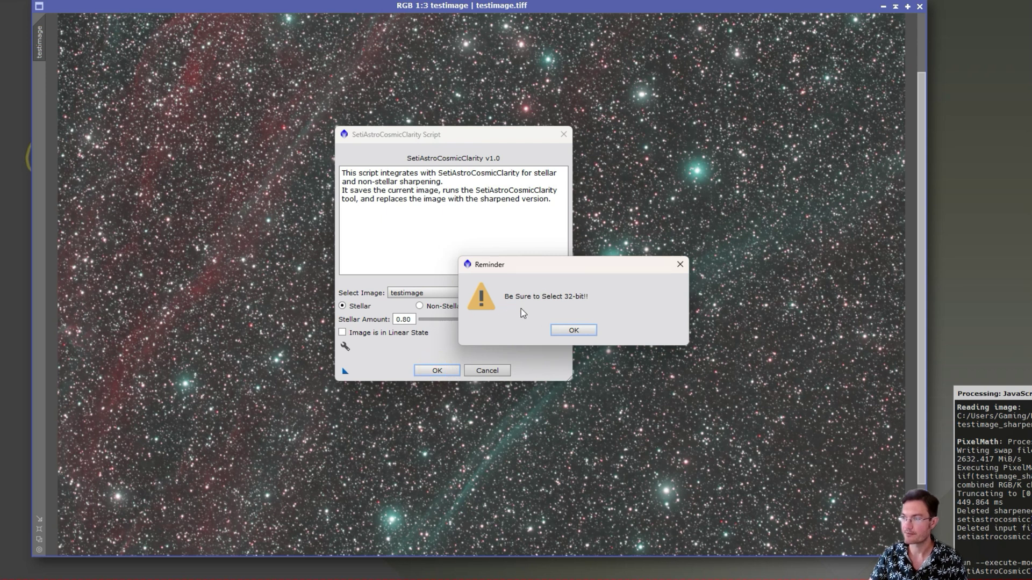
{"action": "left_click", "coordinate": [566, 332]}
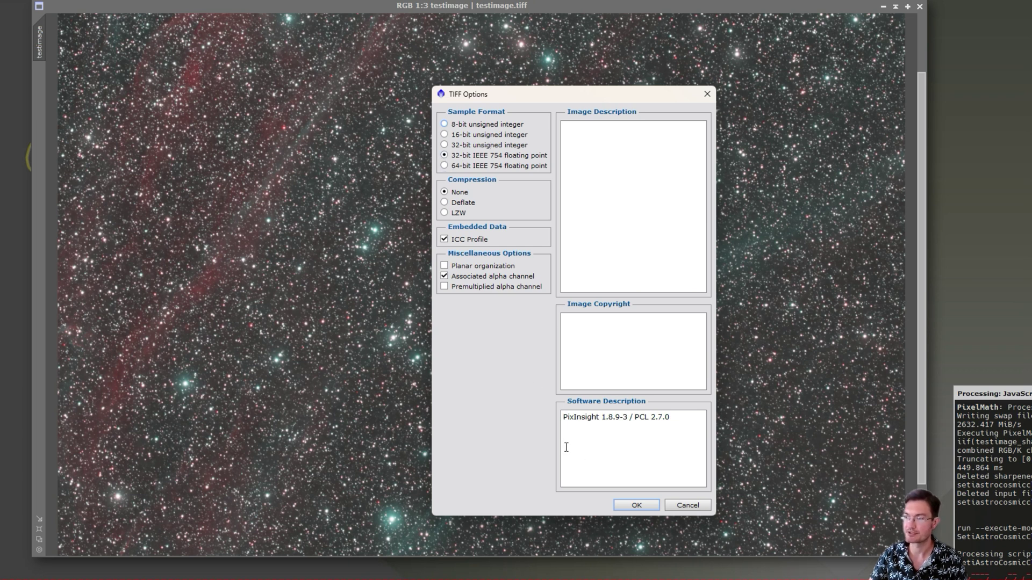
Accept 32-bit IEEE 754 float TIFF output and zoom into testimage's sharpened stars
{"action": "left_click", "coordinate": [638, 506]}
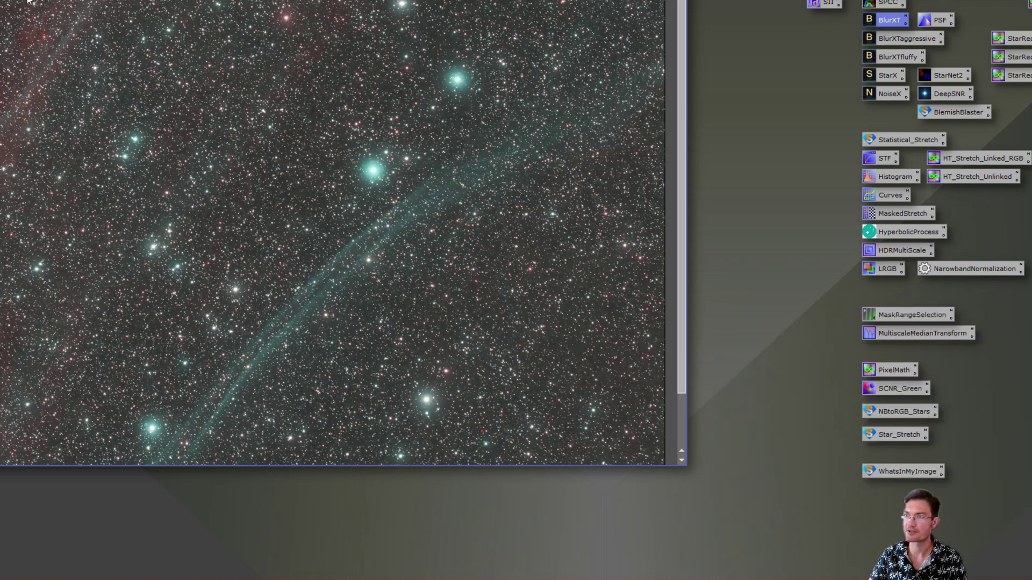
{"action": "scroll", "coordinate": [241, 144], "scroll_direction": "up", "scroll_amount": 2}
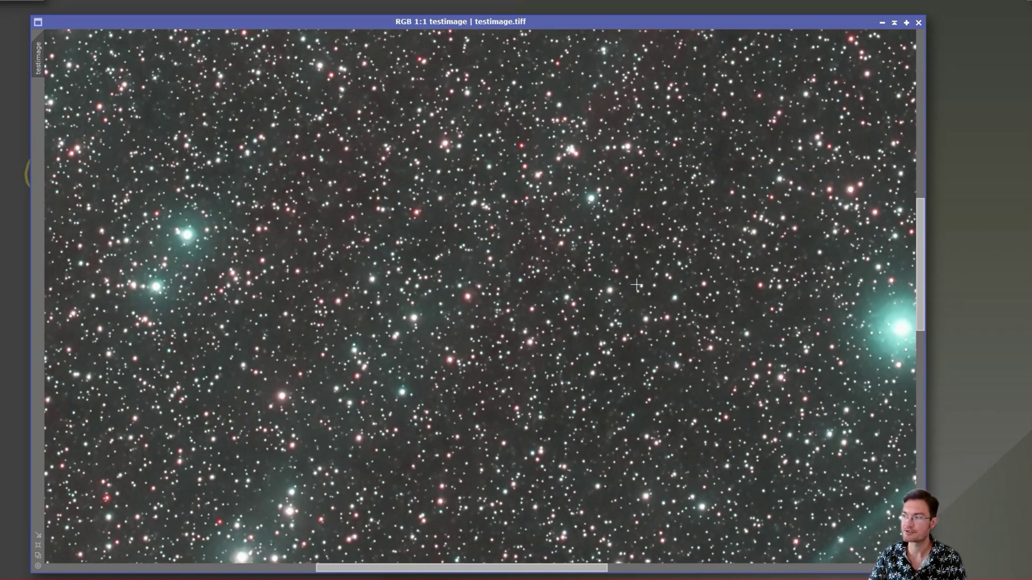
Zoom around testimage and undo the sharpening for a before/after comparison
{"action": "scroll", "coordinate": [650, 294], "scroll_direction": "down", "scroll_amount": 3}
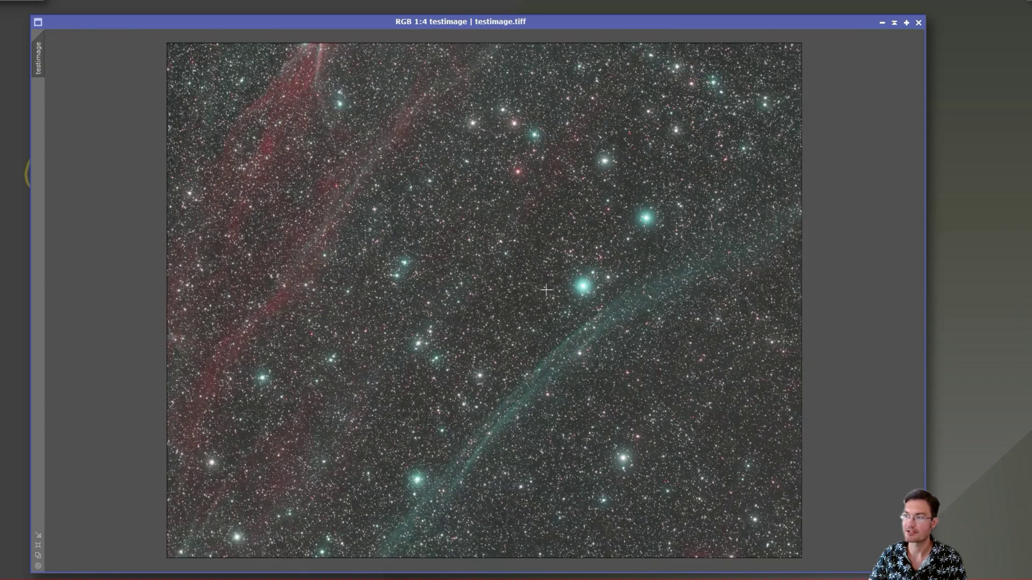
{"action": "scroll", "coordinate": [531, 275], "scroll_direction": "up", "scroll_amount": 2}
{"action": "scroll", "coordinate": [531, 275], "scroll_direction": "up", "scroll_amount": 2}
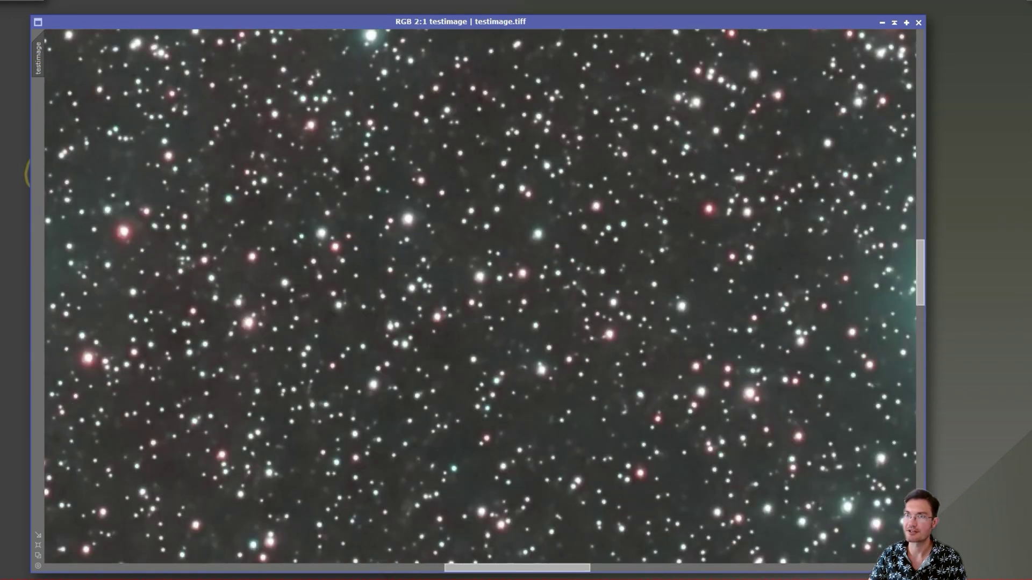
{"action": "key", "text": "ctrl+z"}
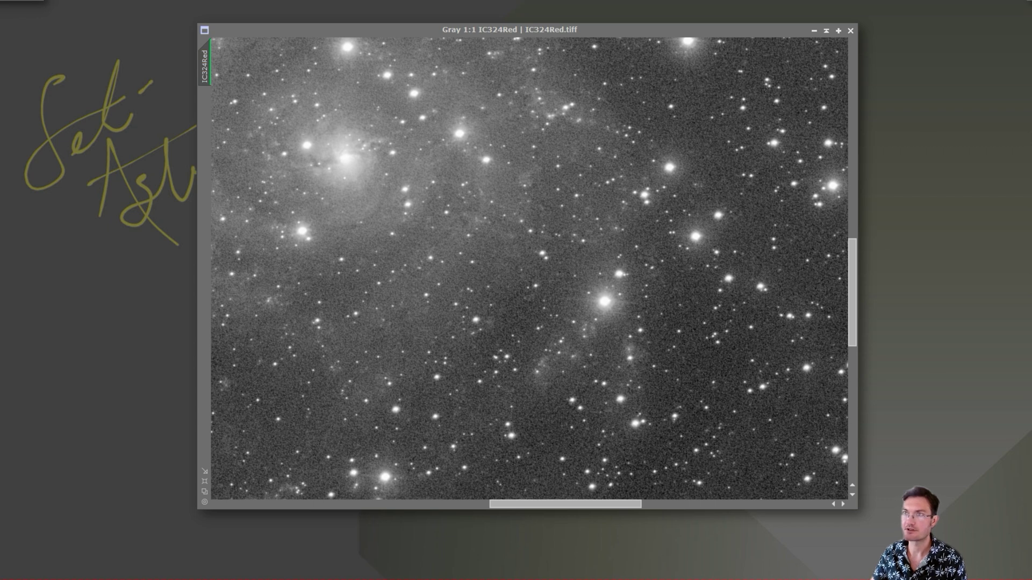
Launch Cosmic Clarity on IC324Red and mark the image as in linear state
{"action": "left_click", "coordinate": [177, 0]}
{"action": "mouse_move", "coordinate": [234, 122]}
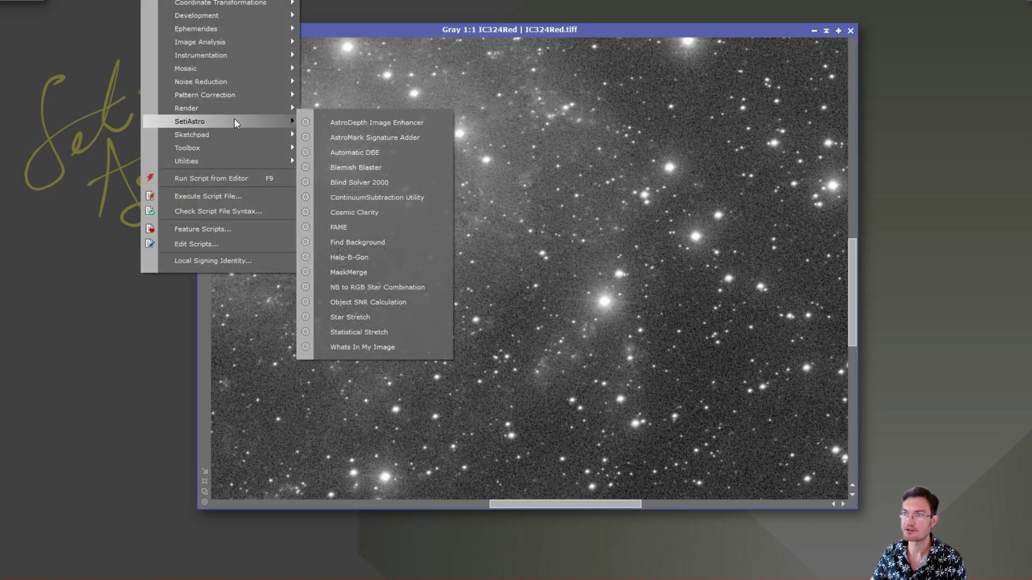
{"action": "left_click", "coordinate": [382, 213]}
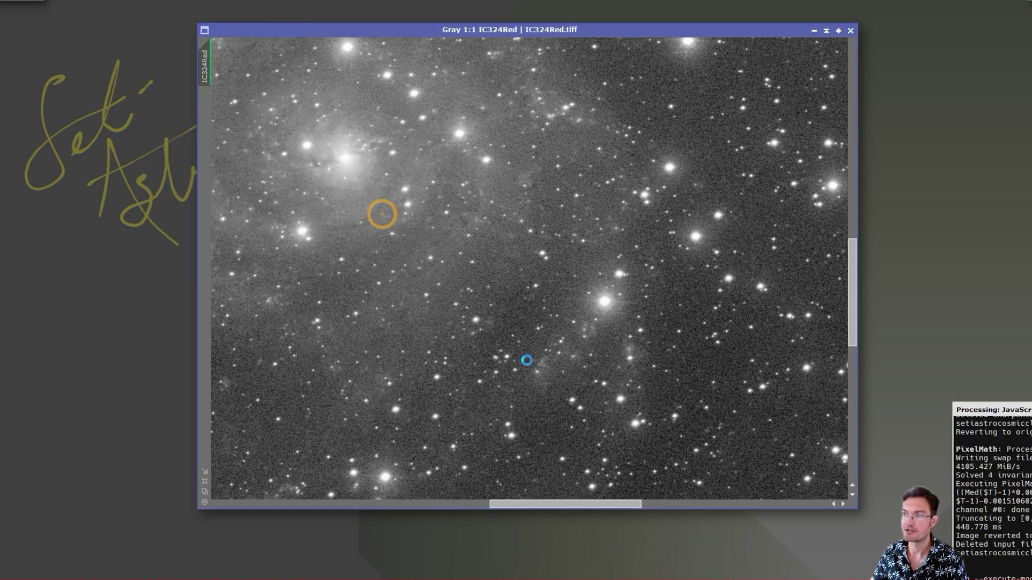
{"action": "left_click_drag", "start_coordinate": [590, 194], "coordinate": [443, 159]}
{"action": "left_click_drag", "start_coordinate": [497, 127], "coordinate": [581, 123]}
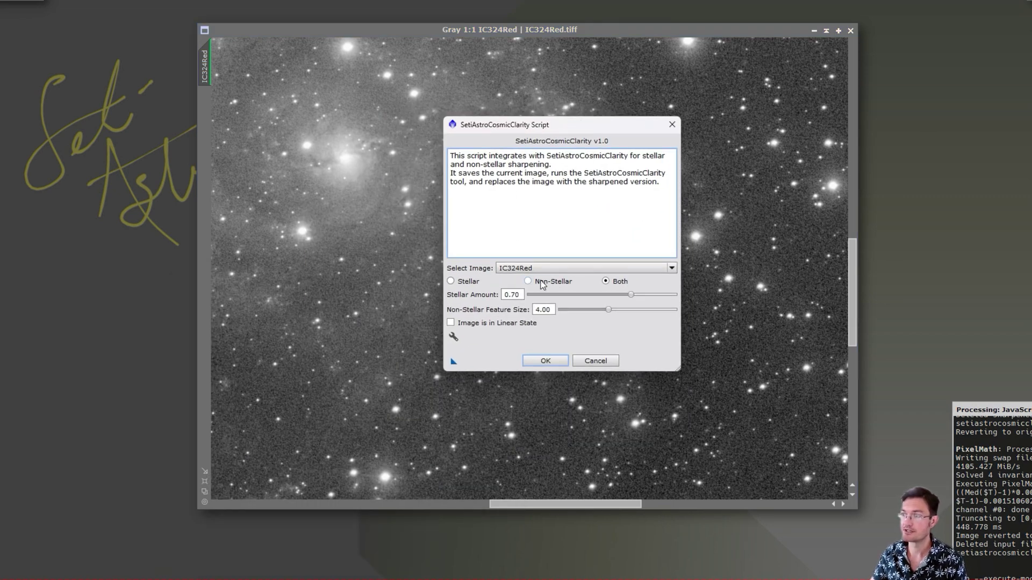
{"action": "left_click", "coordinate": [491, 325]}
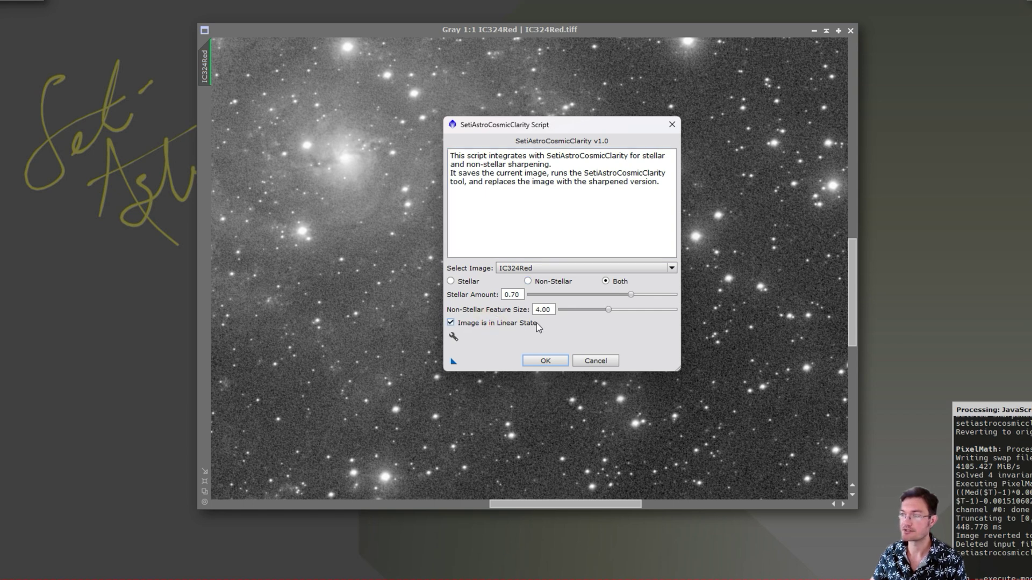
Set non-stellar feature size 4.90 and stellar amount 0.50, then run the sharpening
{"action": "left_click", "coordinate": [608, 311]}
{"action": "left_click_drag", "start_coordinate": [608, 311], "coordinate": [618, 312]}
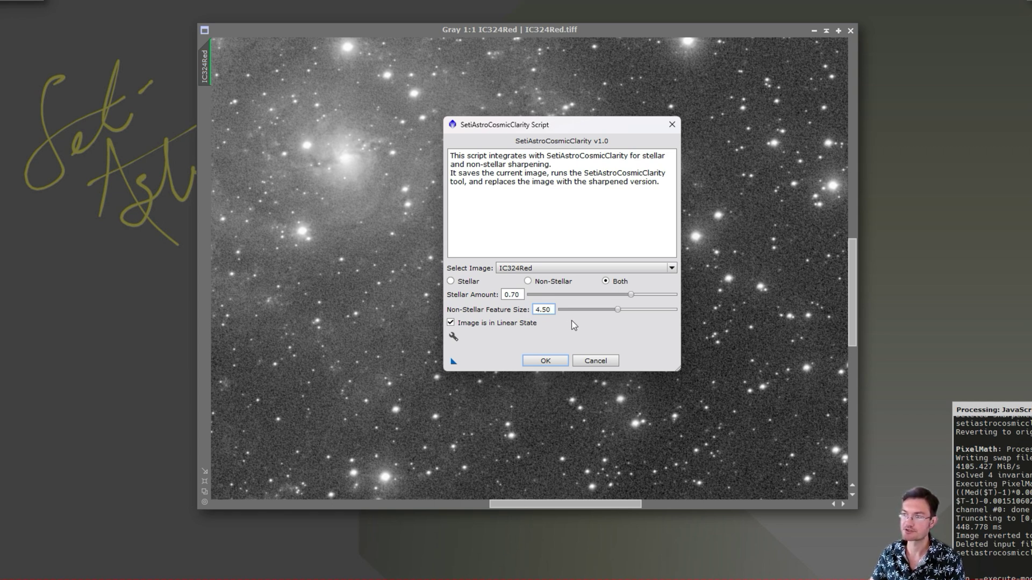
{"action": "left_click", "coordinate": [617, 310]}
{"action": "mouse_move", "coordinate": [618, 312]}
{"action": "left_mouse_down"}
{"action": "mouse_move", "coordinate": [568, 311]}
{"action": "mouse_move", "coordinate": [621, 316]}
{"action": "left_mouse_up"}
{"action": "scroll", "coordinate": [569, 312], "scroll_direction": "down", "scroll_amount": 1}
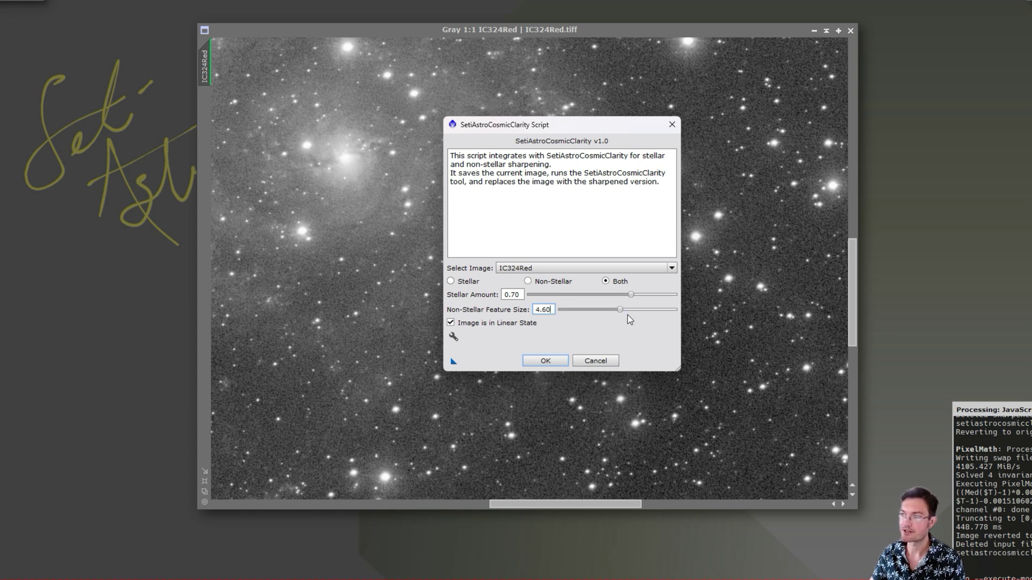
{"action": "left_click_drag", "start_coordinate": [619, 313], "coordinate": [673, 330]}
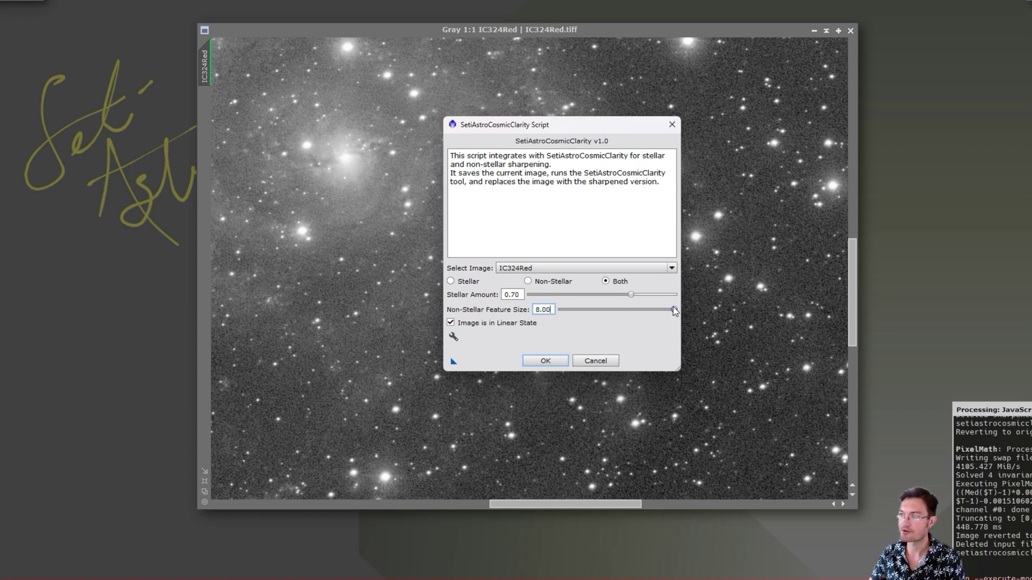
{"action": "left_click_drag", "start_coordinate": [674, 311], "coordinate": [624, 313]}
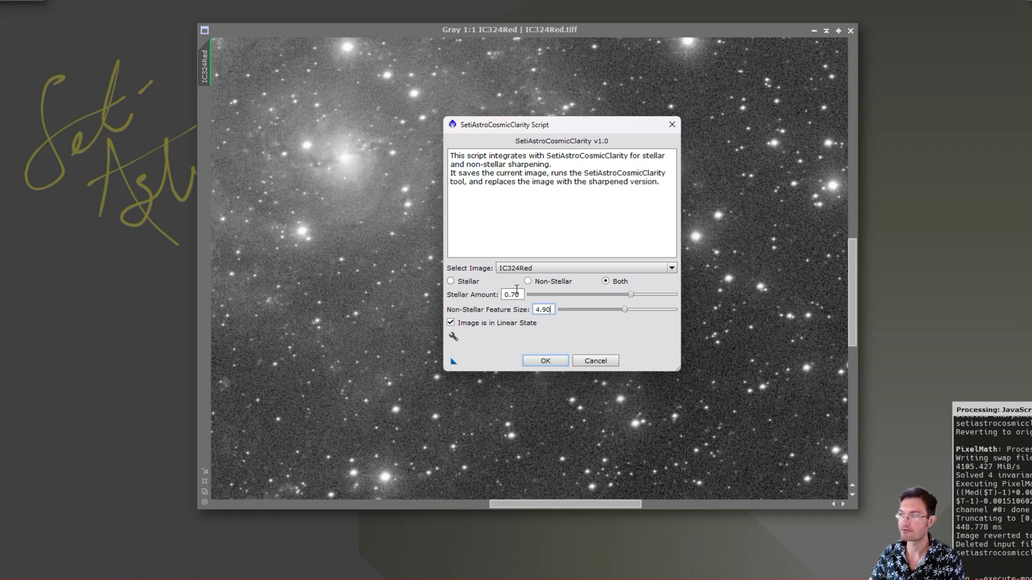
{"action": "left_click_drag", "start_coordinate": [631, 295], "coordinate": [607, 295]}
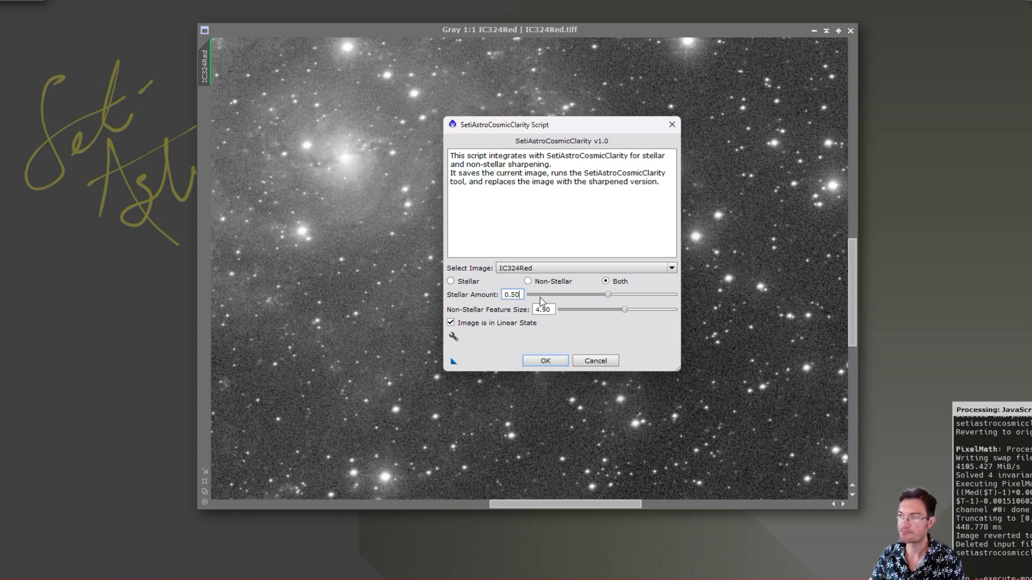
{"action": "left_click", "coordinate": [545, 357]}
Acknowledge the 32-bit reminder, accept the TIFF options, and let IC324Red finish sharpening
{"action": "left_click", "coordinate": [572, 347]}
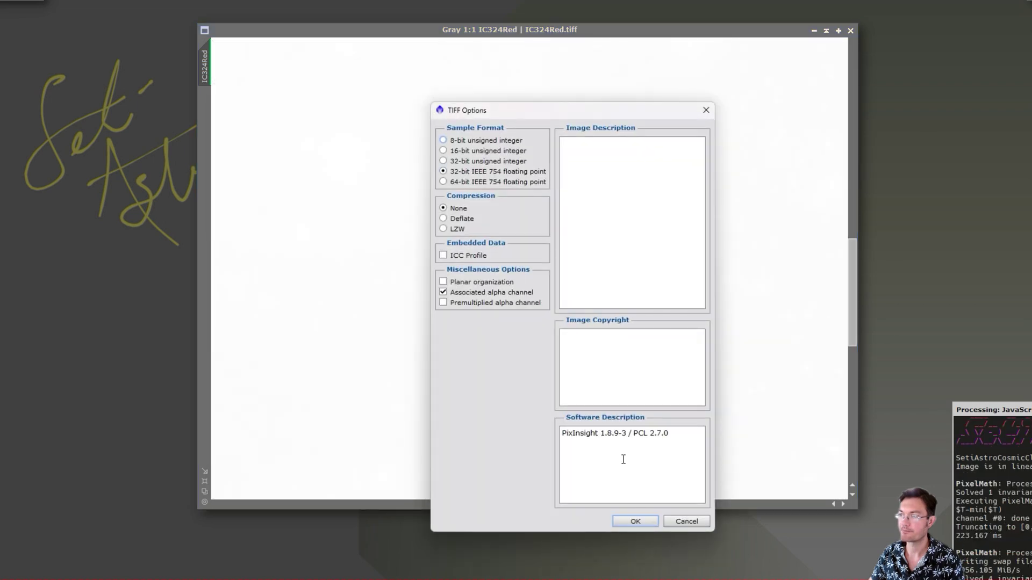
{"action": "left_click", "coordinate": [630, 520]}
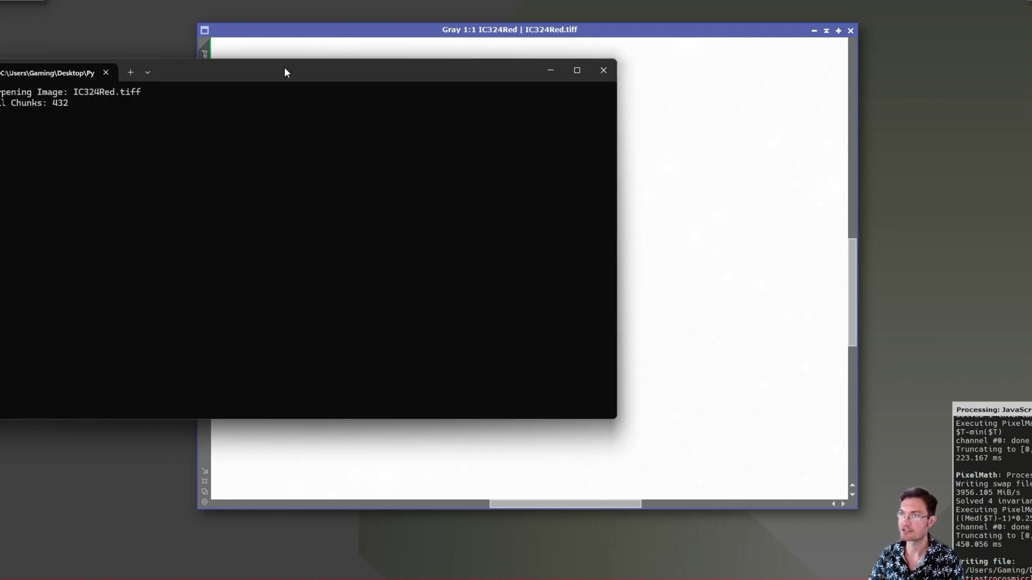
{"action": "left_click_drag", "start_coordinate": [285, 70], "coordinate": [465, 34]}
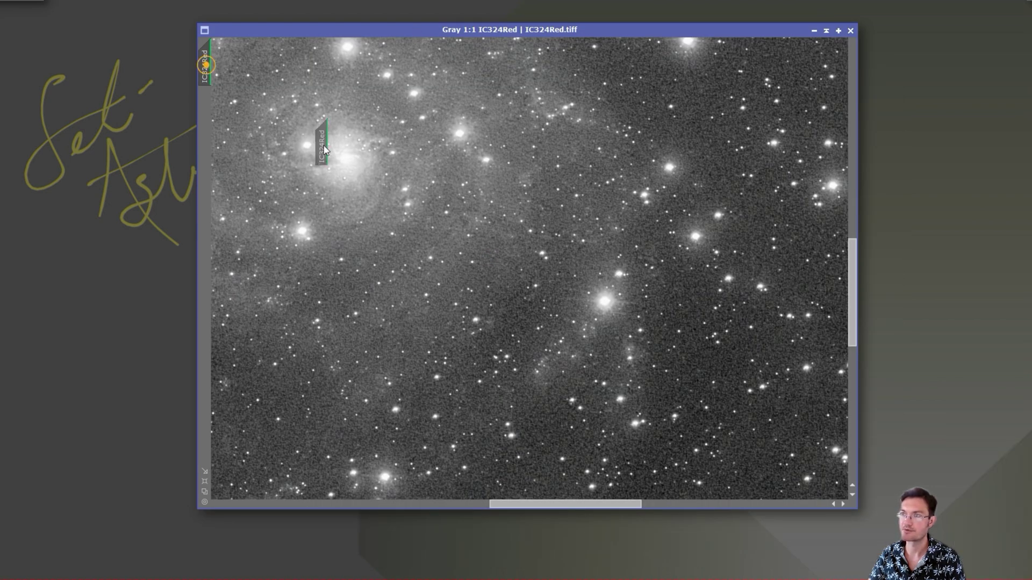
Create IC324Red_clone and stack it over the original IC324Red window
{"action": "left_click_drag", "start_coordinate": [205, 64], "coordinate": [316, 97]}
{"action": "left_click", "coordinate": [253, 75]}
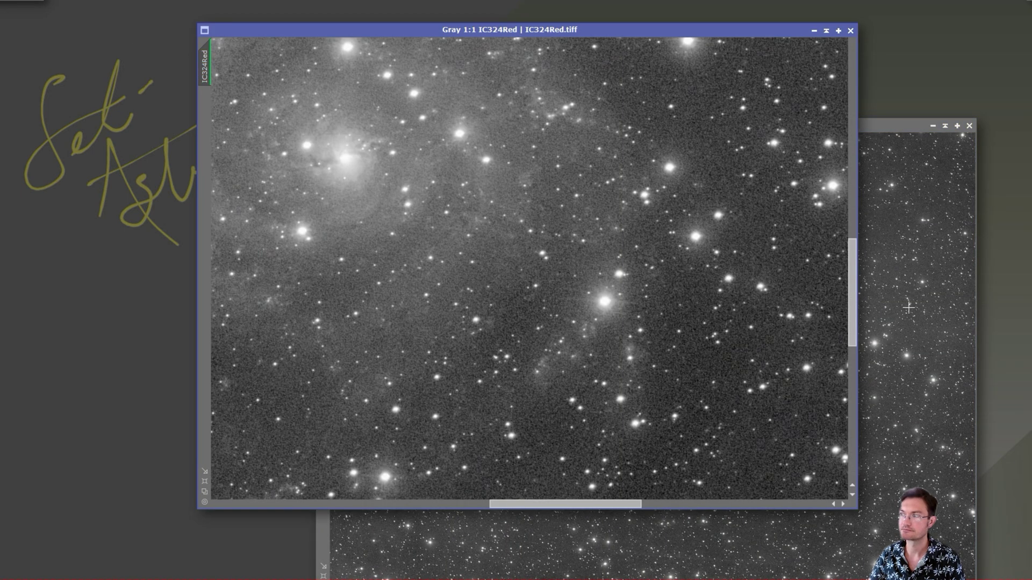
{"action": "left_click", "coordinate": [908, 307]}
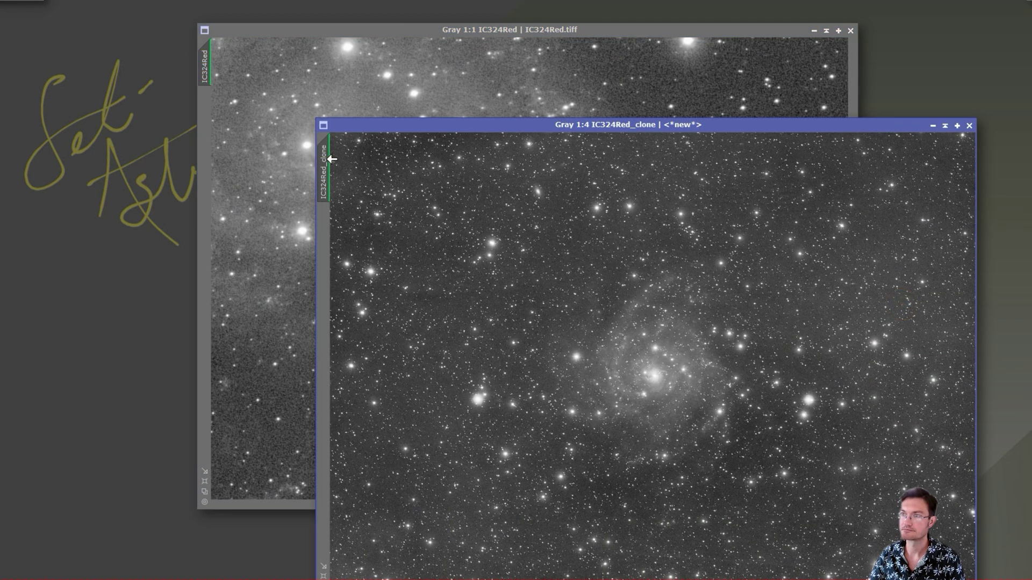
{"action": "mouse_move", "coordinate": [338, 121]}
{"action": "left_mouse_down"}
{"action": "mouse_move", "coordinate": [177, 99]}
{"action": "mouse_move", "coordinate": [155, 154]}
{"action": "left_mouse_up"}
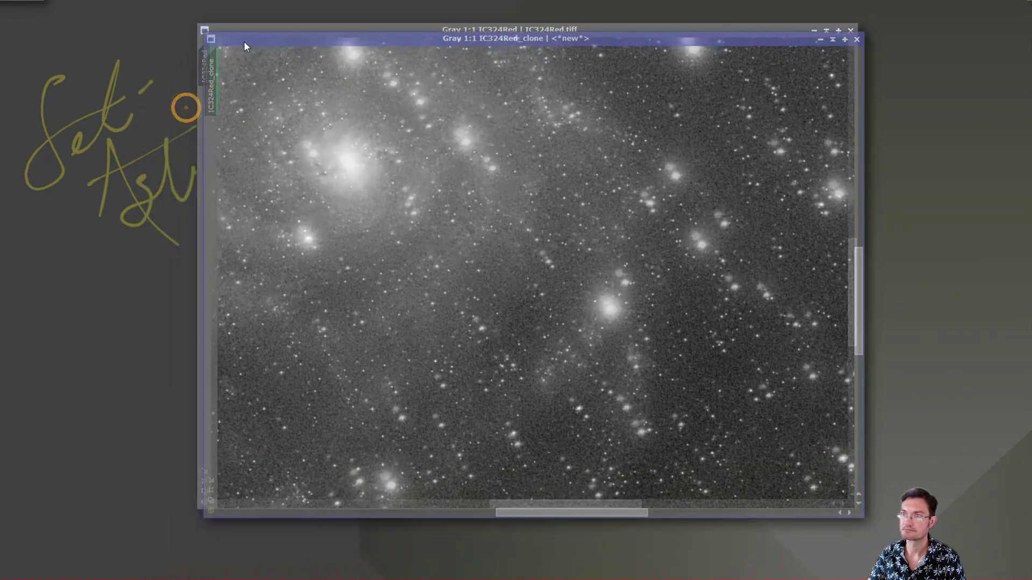
Toggle between IC324Red and its clone to compare, then close both windows
{"action": "key", "text": "ctrl+Tab"}
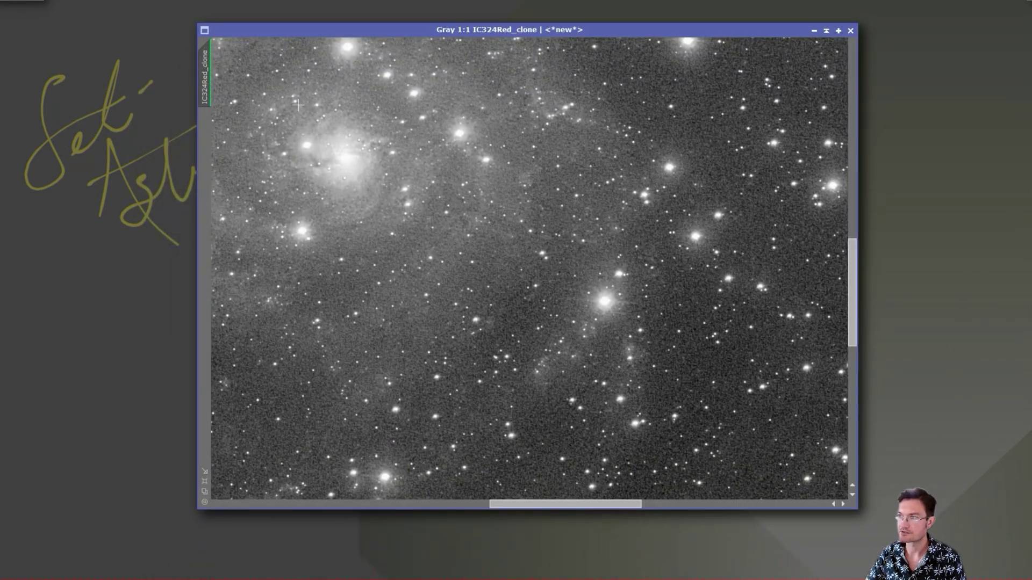
{"action": "key", "text": "ctrl+Tab"}
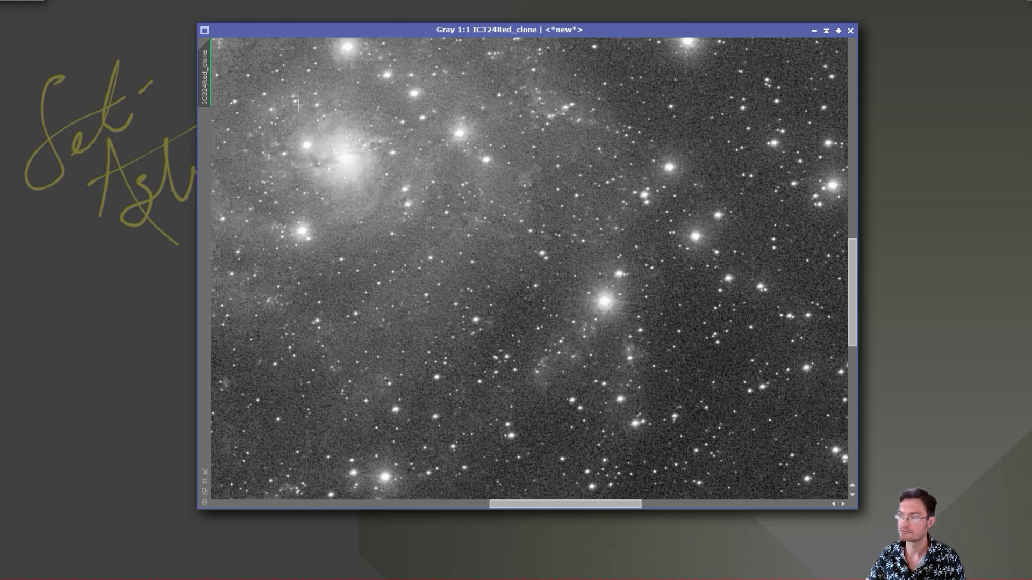
{"action": "key", "text": "ctrl+Tab"}
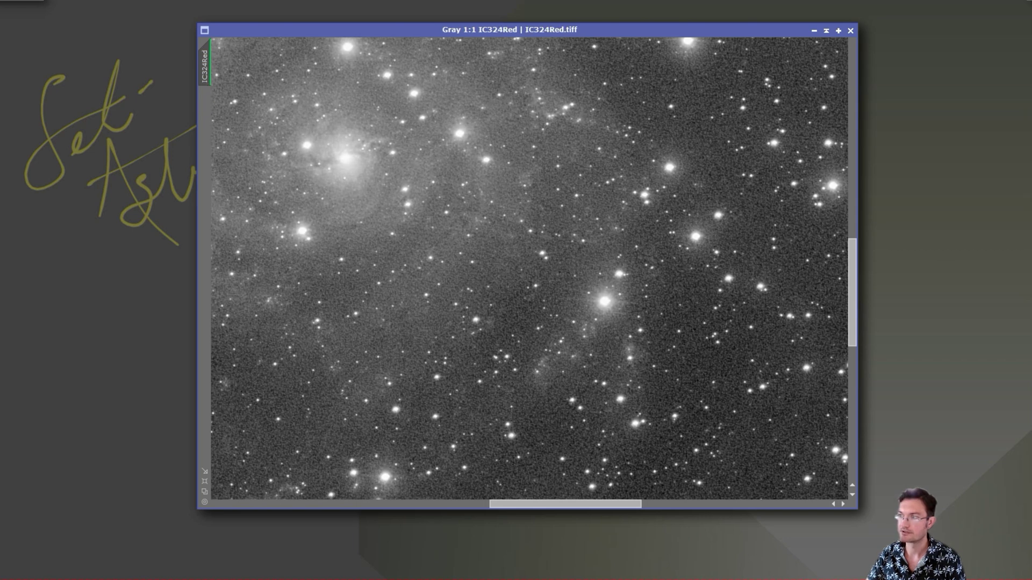
{"action": "key", "text": "ctrl+Tab"}
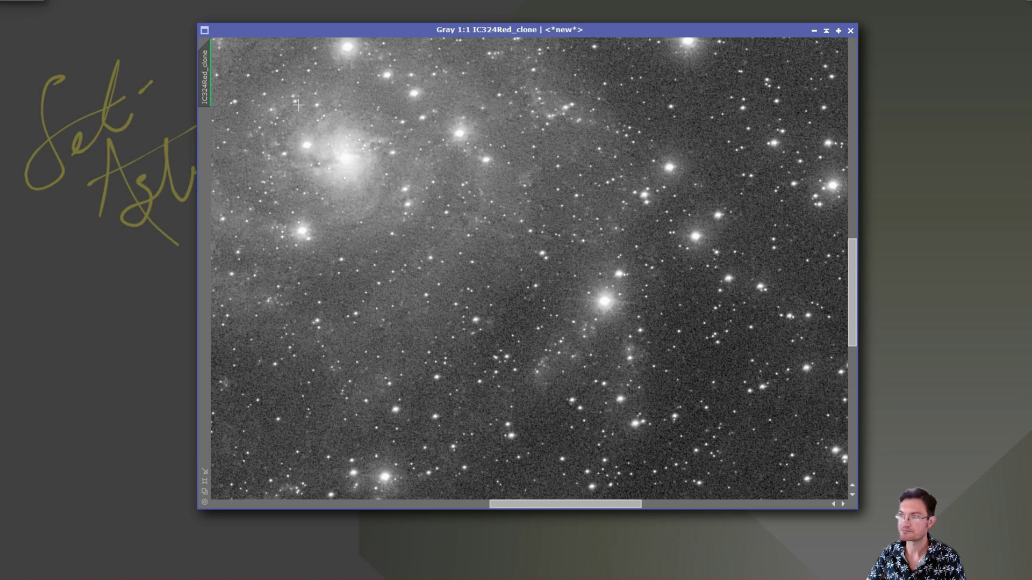
{"action": "left_click", "coordinate": [850, 31]}
{"action": "left_click", "coordinate": [850, 31]}
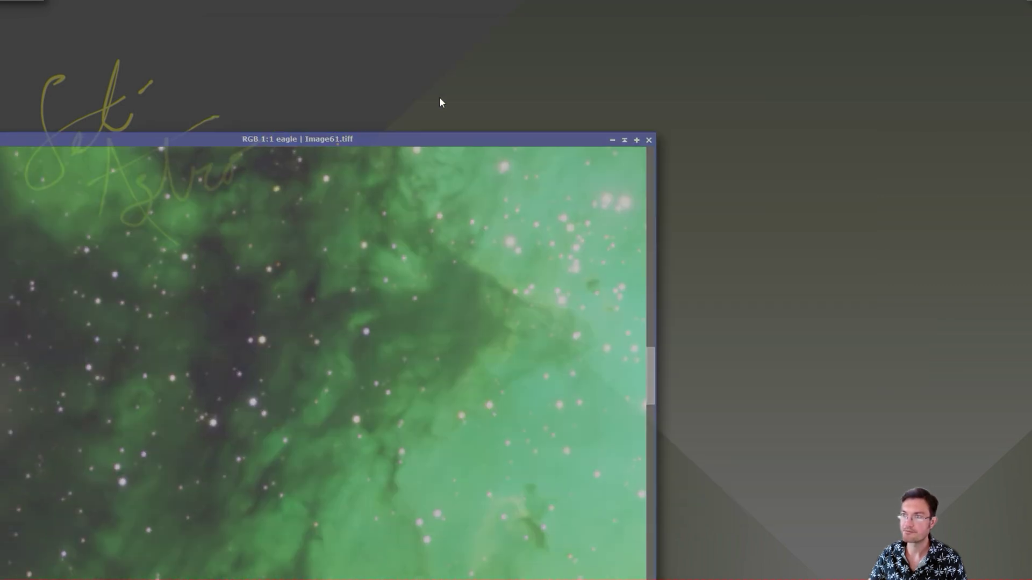
Bring the Eagle Nebula image fully into view and open the SetiAstro scripts menu
{"action": "left_click_drag", "start_coordinate": [334, 143], "coordinate": [582, 29]}
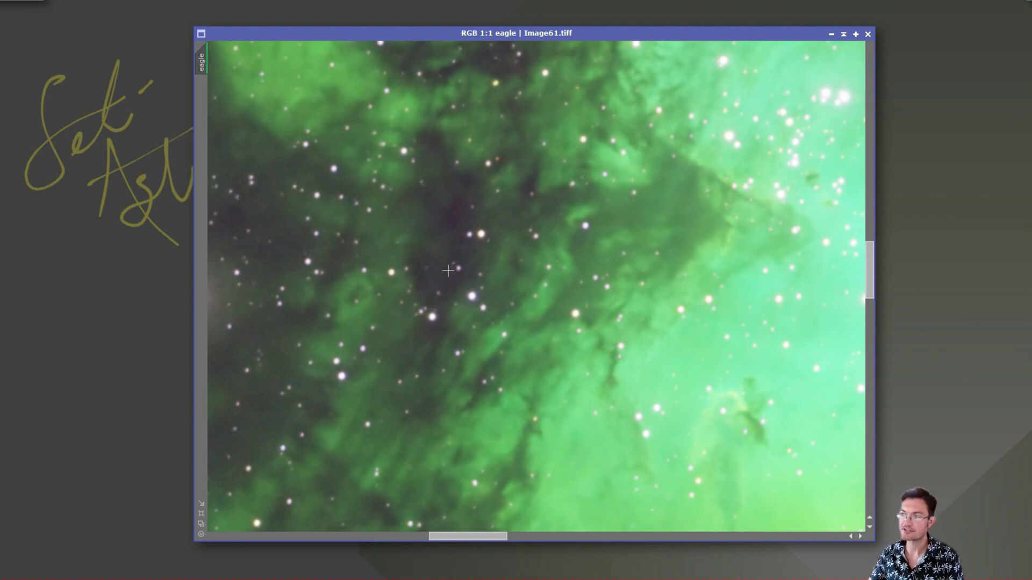
{"action": "scroll", "coordinate": [520, 245], "scroll_direction": "down", "scroll_amount": 2}
{"action": "scroll", "coordinate": [520, 242], "scroll_direction": "up", "scroll_amount": 2}
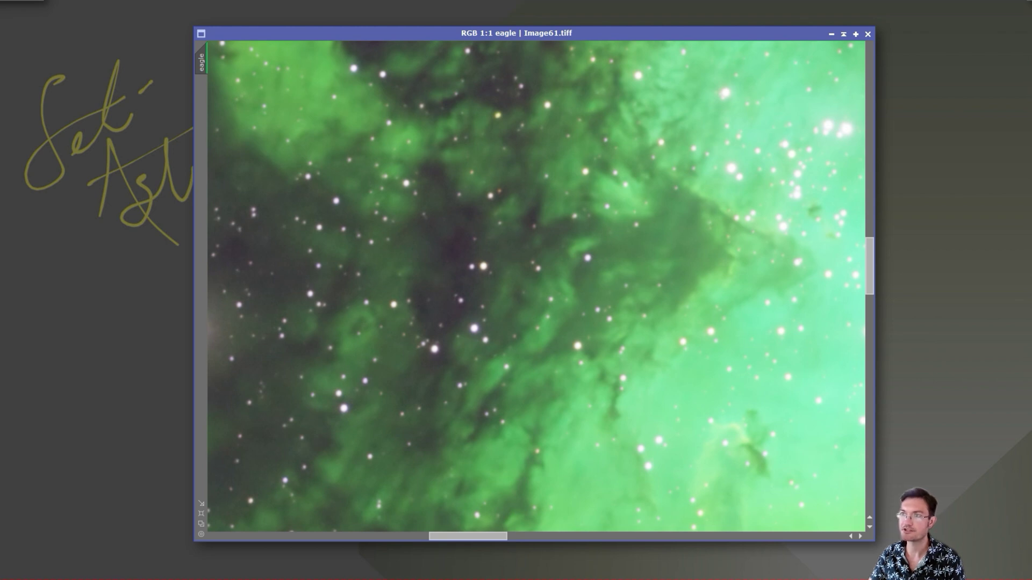
{"action": "left_click", "coordinate": [161, 0]}
Run Cosmic Clarity on the linear eagle image with stellar amount 0.60, acknowledging the 32-bit reminder
{"action": "mouse_move", "coordinate": [228, 119]}
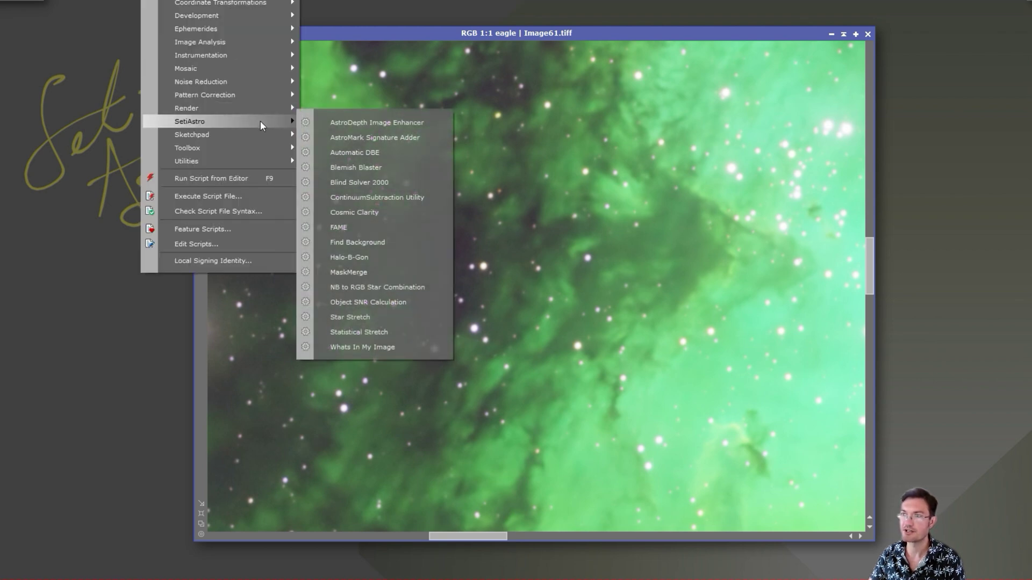
{"action": "left_click", "coordinate": [379, 211]}
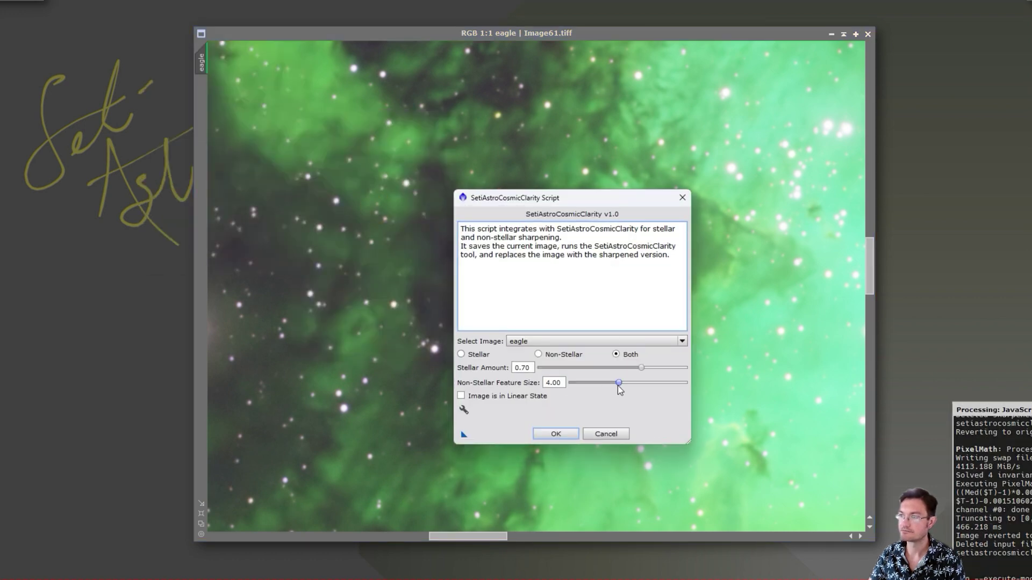
{"action": "left_click", "coordinate": [461, 396]}
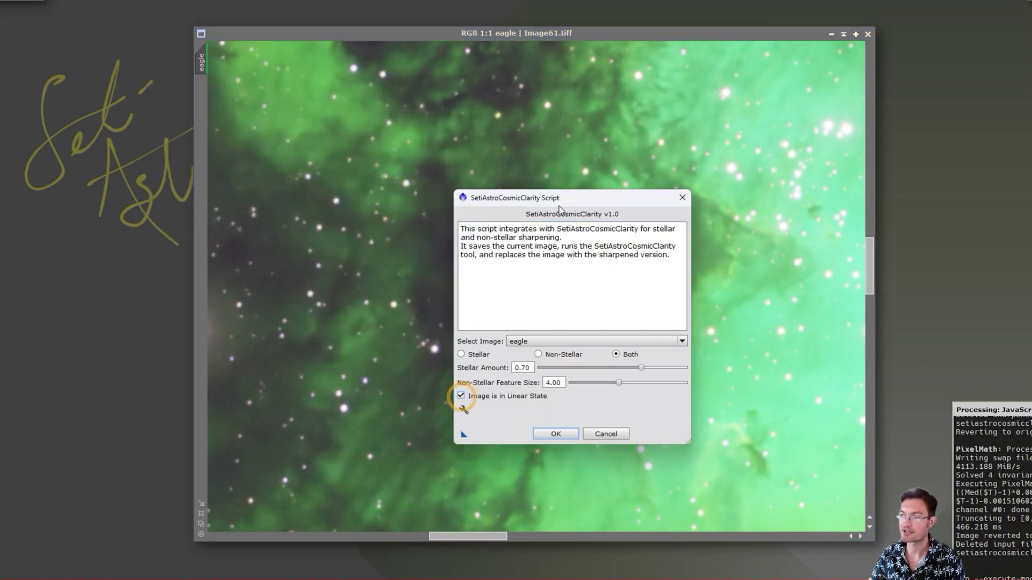
{"action": "left_click_drag", "start_coordinate": [556, 198], "coordinate": [536, 129]}
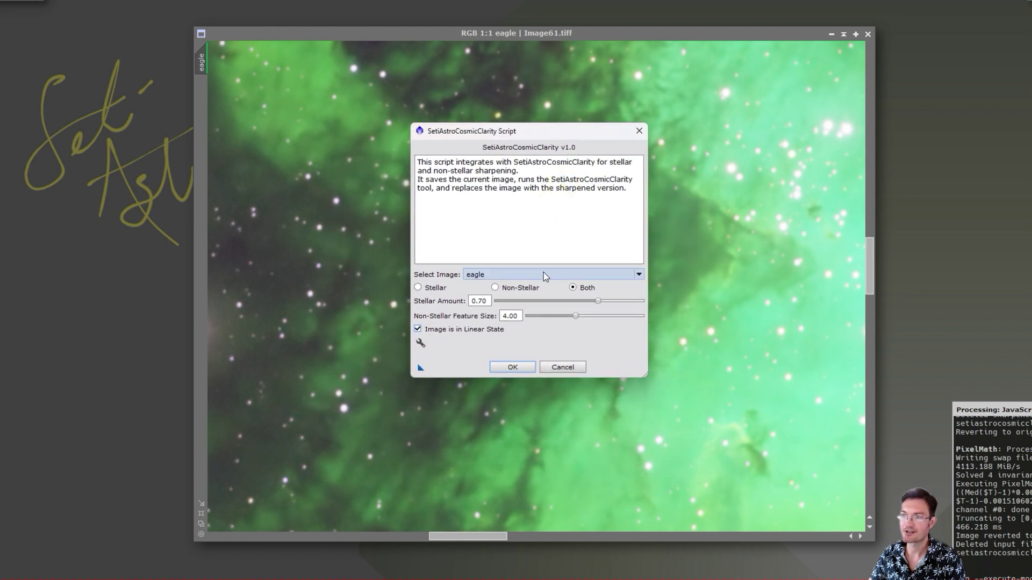
{"action": "left_click_drag", "start_coordinate": [597, 302], "coordinate": [567, 300]}
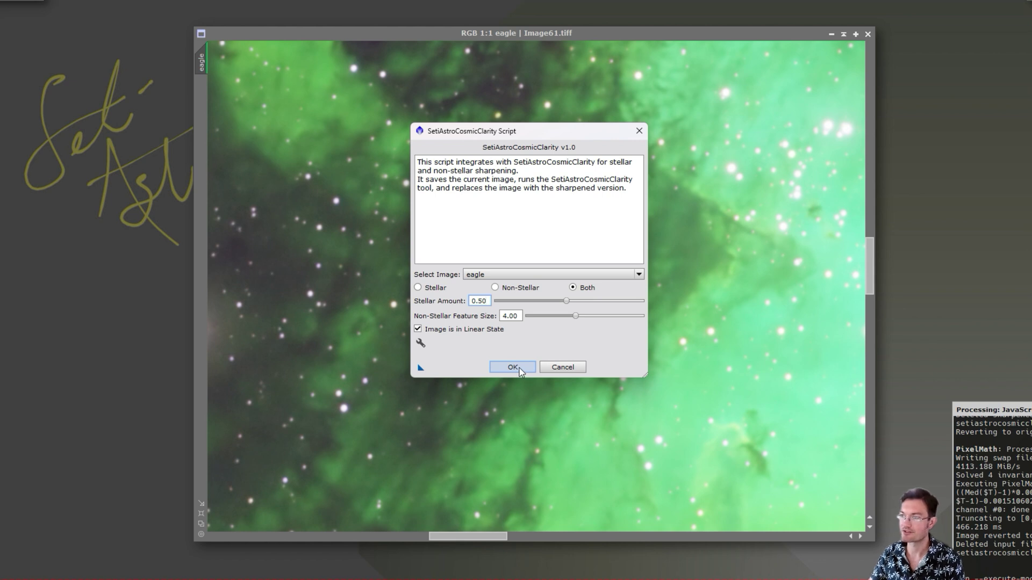
{"action": "left_click", "coordinate": [519, 369]}
{"action": "left_click", "coordinate": [569, 347]}
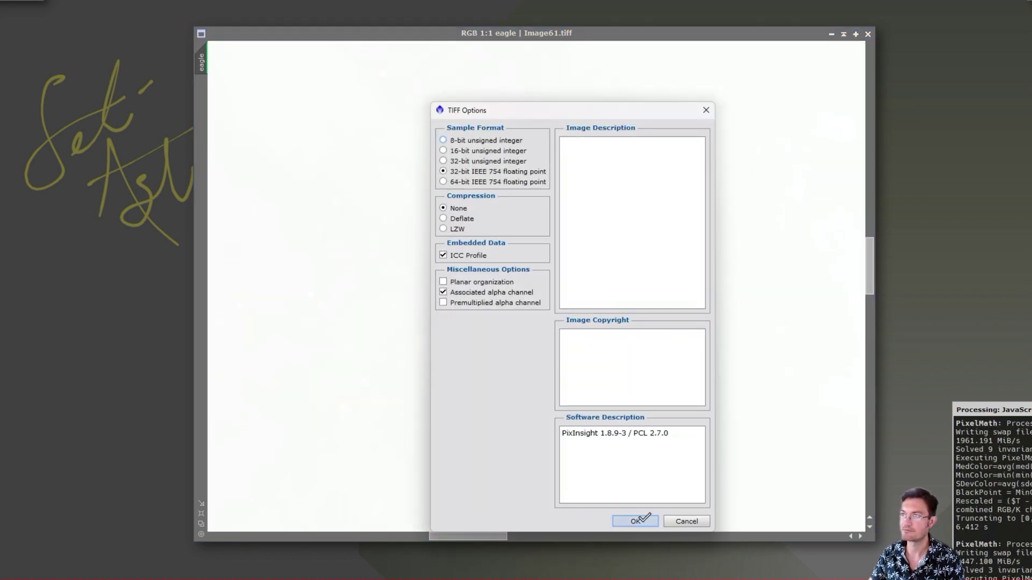
Confirm the 32-bit floating point TIFF save and move the Cosmic Clarity terminal aside
{"action": "left_click", "coordinate": [635, 521]}
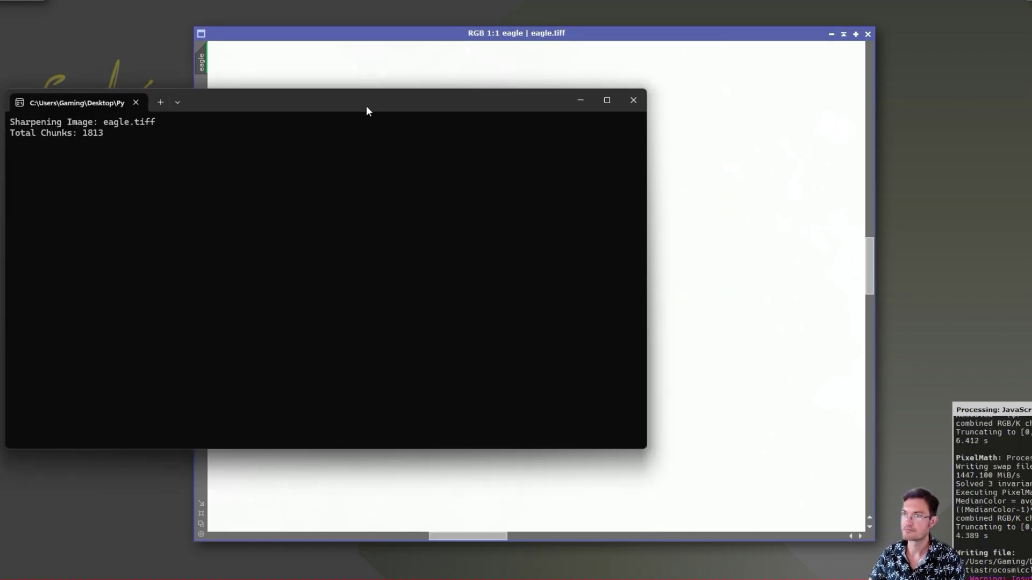
{"action": "left_click_drag", "start_coordinate": [367, 110], "coordinate": [607, 53]}
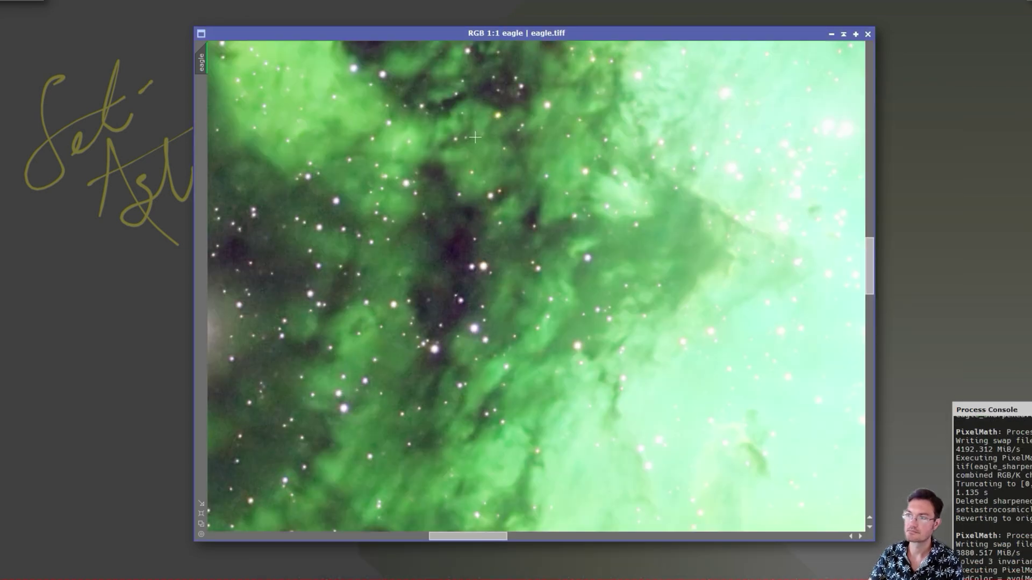
Duplicate the sharpened eagle image as eagle_clone and undo the sharpening on the original
{"action": "scroll", "coordinate": [484, 214], "scroll_direction": "down", "scroll_amount": 1}
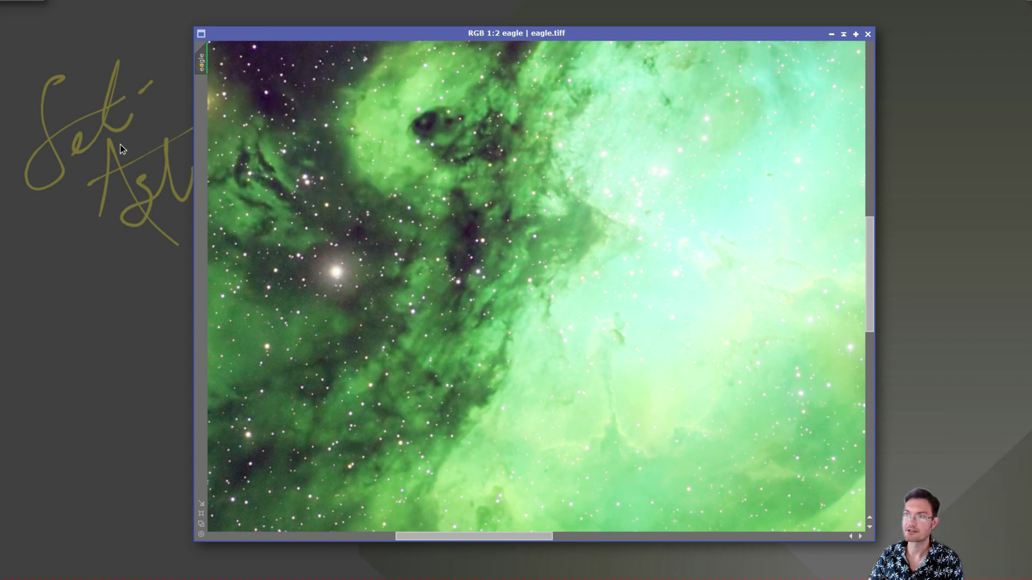
{"action": "left_click_drag", "start_coordinate": [201, 63], "coordinate": [120, 138]}
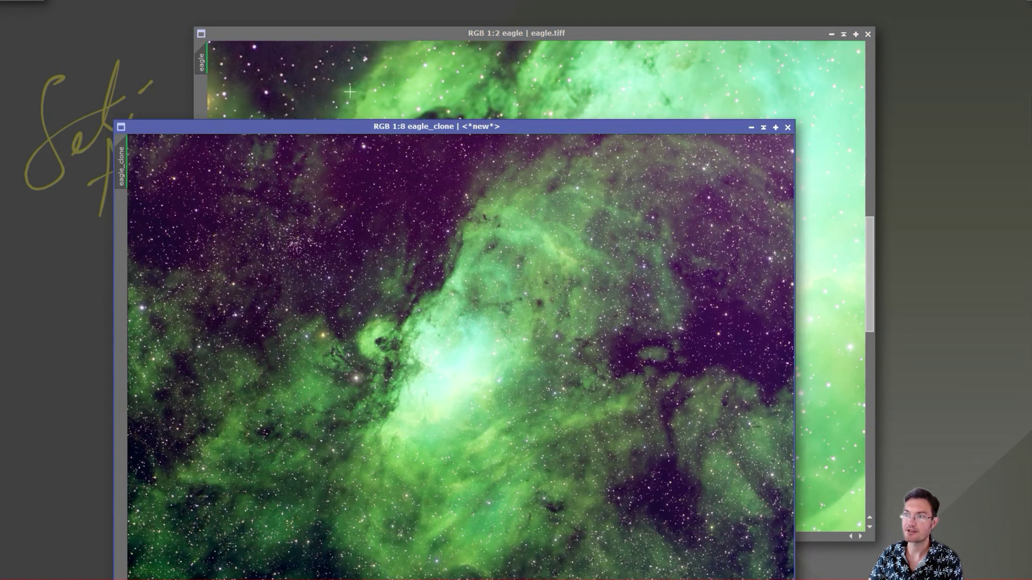
{"action": "left_click", "coordinate": [350, 91]}
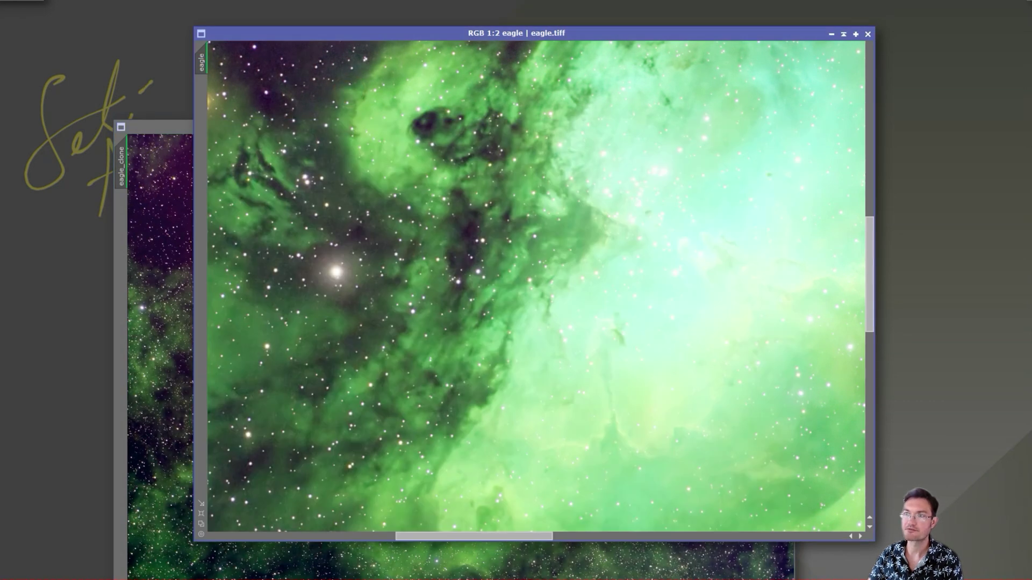
{"action": "key", "text": "ctrl+a"}
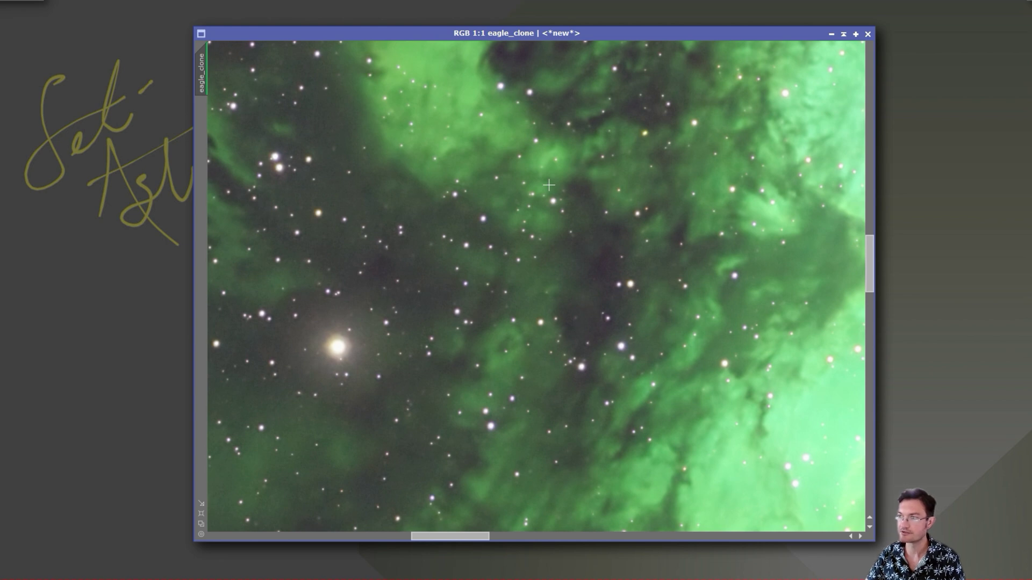
Blink between the original eagle and eagle_clone, then bring up andromedaretry_stars
{"action": "key", "text": "ctrl+Tab"}
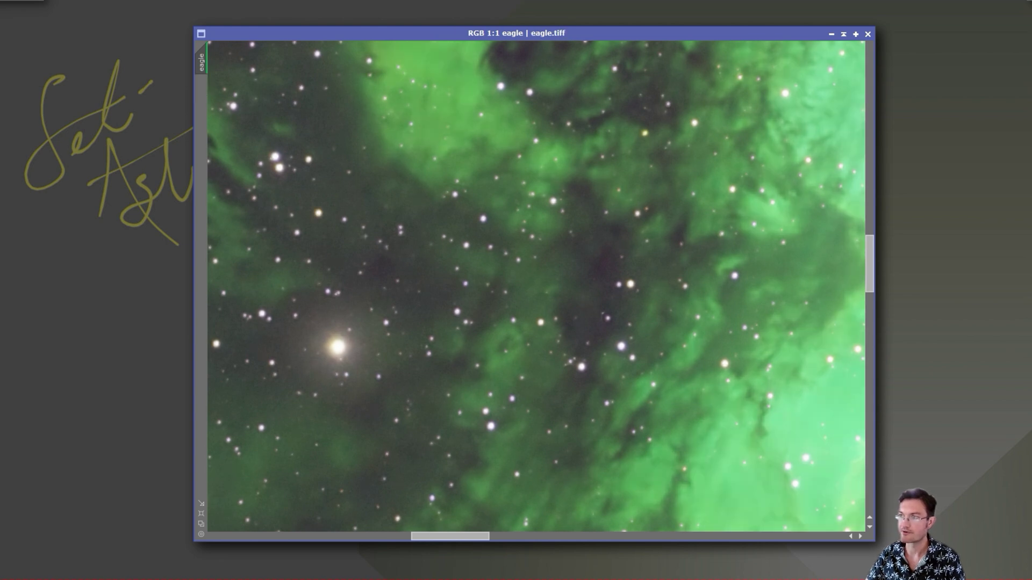
{"action": "key", "text": "ctrl+Tab"}
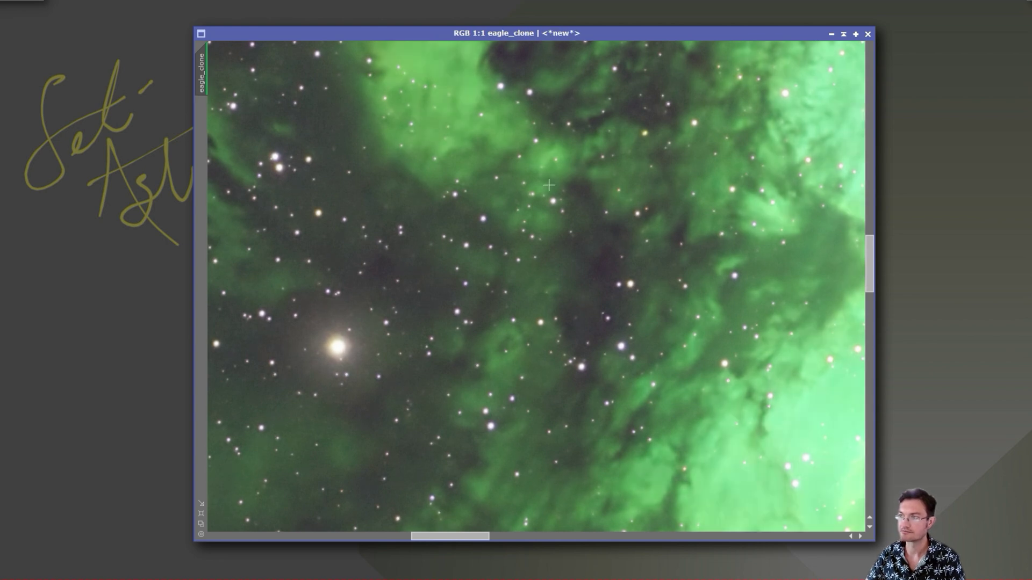
{"action": "key", "text": "ctrl+Tab"}
{"action": "key", "text": "ctrl+Tab"}
{"action": "key", "text": "ctrl+Tab"}
{"action": "key", "text": "ctrl+Tab"}
{"action": "key", "text": "ctrl+Tab"}
{"action": "key", "text": "ctrl+Tab"}
{"action": "key", "text": "ctrl+Tab"}
{"action": "key", "text": "ctrl+Tab"}
{"action": "key", "text": "ctrl+Tab"}
{"action": "key", "text": "ctrl+Tab"}
{"action": "key", "text": "ctrl+Tab"}
{"action": "key", "text": "ctrl+Tab"}
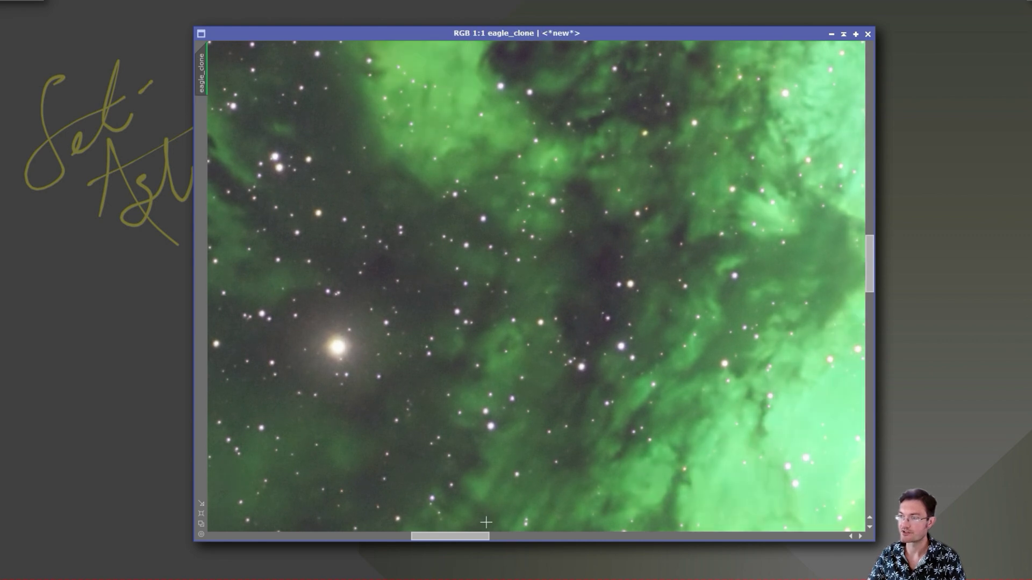
{"action": "left_click_drag", "start_coordinate": [473, 536], "coordinate": [540, 536]}
{"action": "key", "text": "ctrl+Tab"}
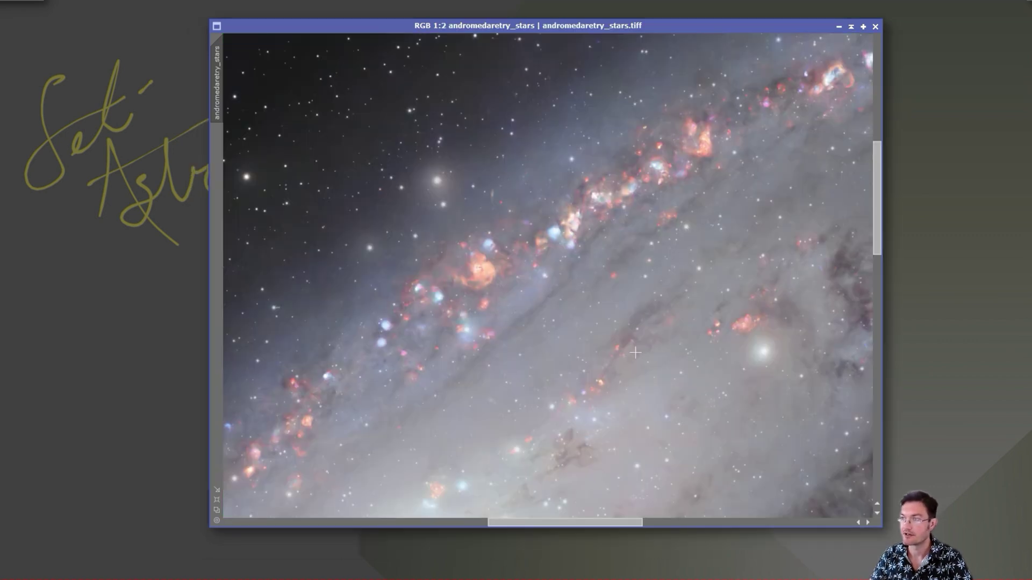
Open Cosmic Clarity on andromedaretry_stars with Non-Stellar sharpening at feature size 4.00
{"action": "scroll", "coordinate": [647, 315], "scroll_direction": "up", "scroll_amount": 1}
{"action": "scroll", "coordinate": [647, 314], "scroll_direction": "down", "scroll_amount": 3}
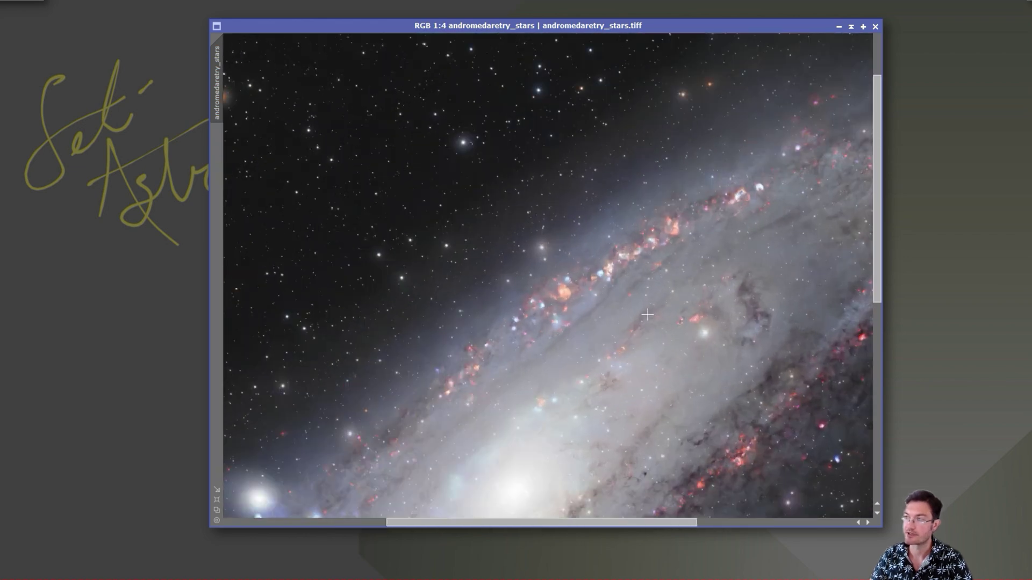
{"action": "scroll", "coordinate": [647, 315], "scroll_direction": "up", "scroll_amount": 2}
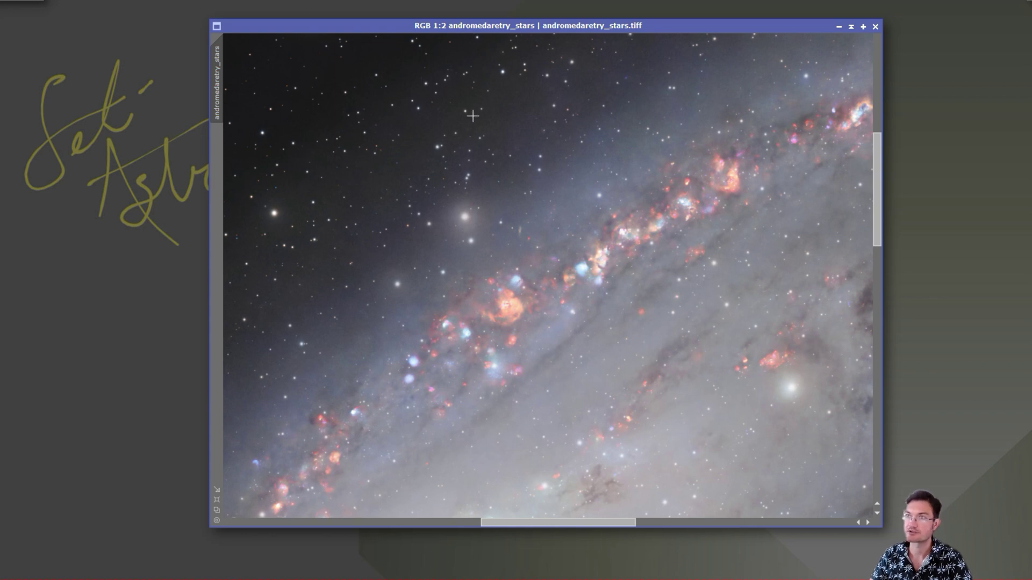
{"action": "mouse_move", "coordinate": [225, 120]}
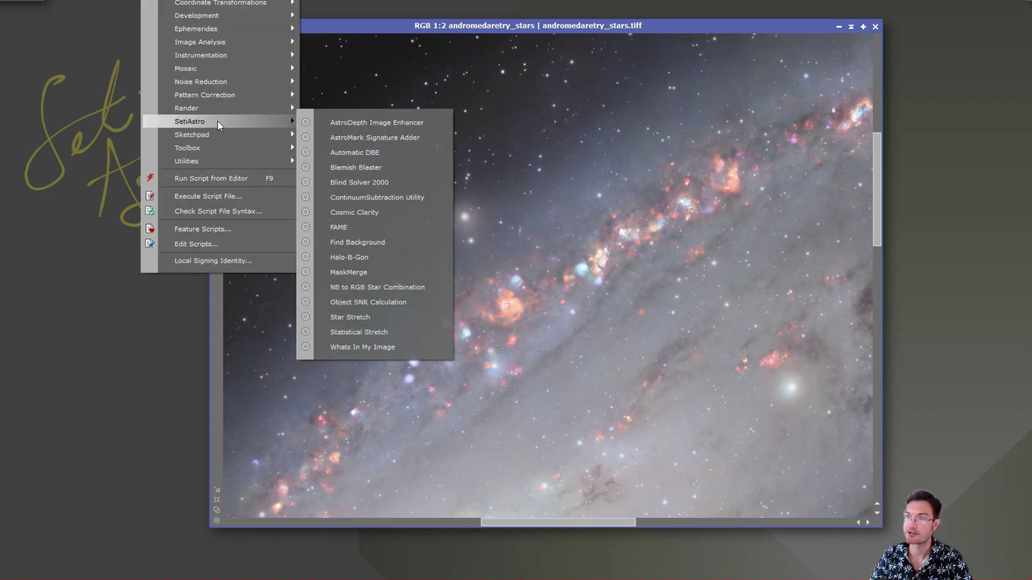
{"action": "left_click", "coordinate": [373, 212]}
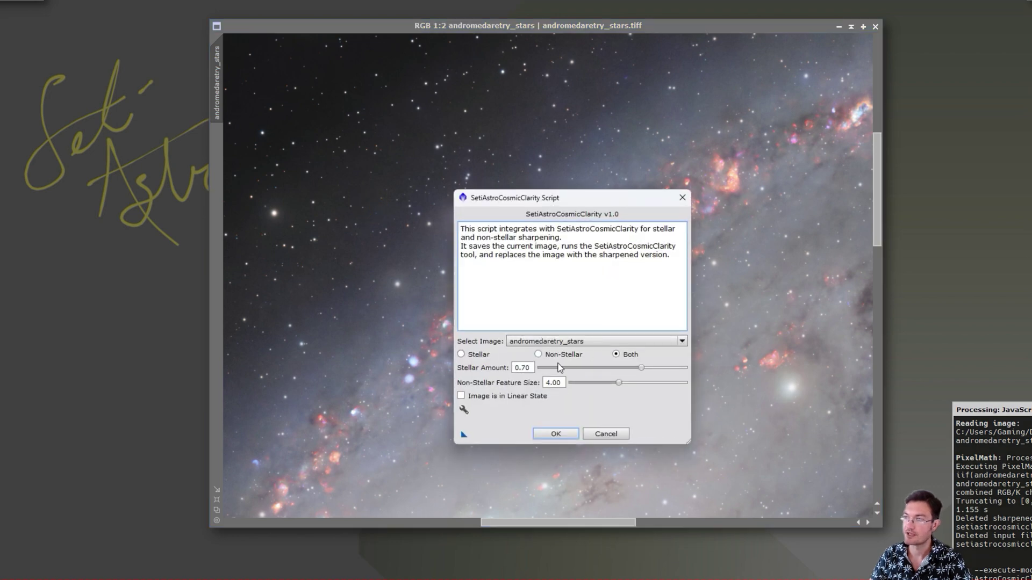
{"action": "left_click", "coordinate": [563, 356]}
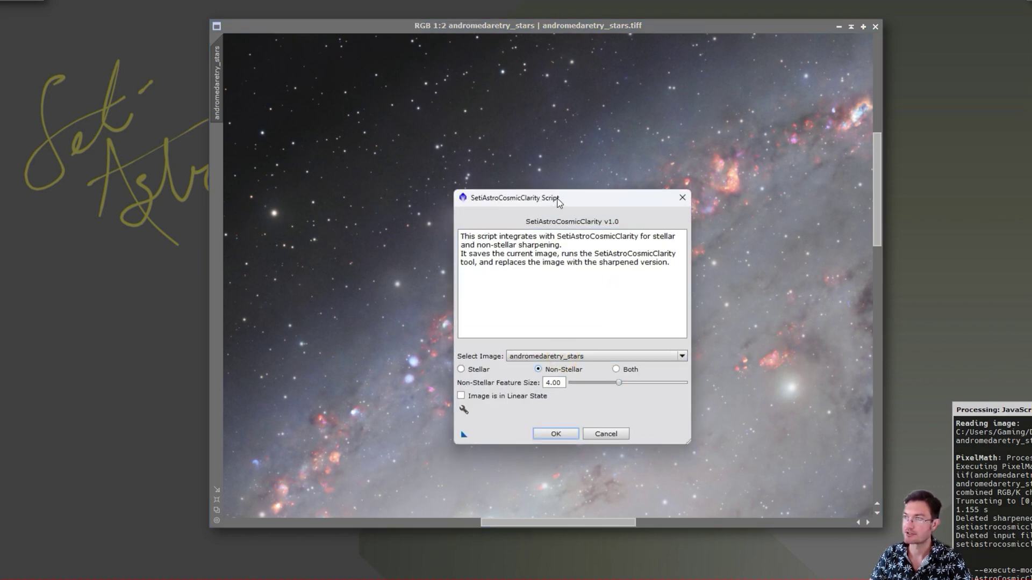
{"action": "left_click_drag", "start_coordinate": [556, 199], "coordinate": [514, 149]}
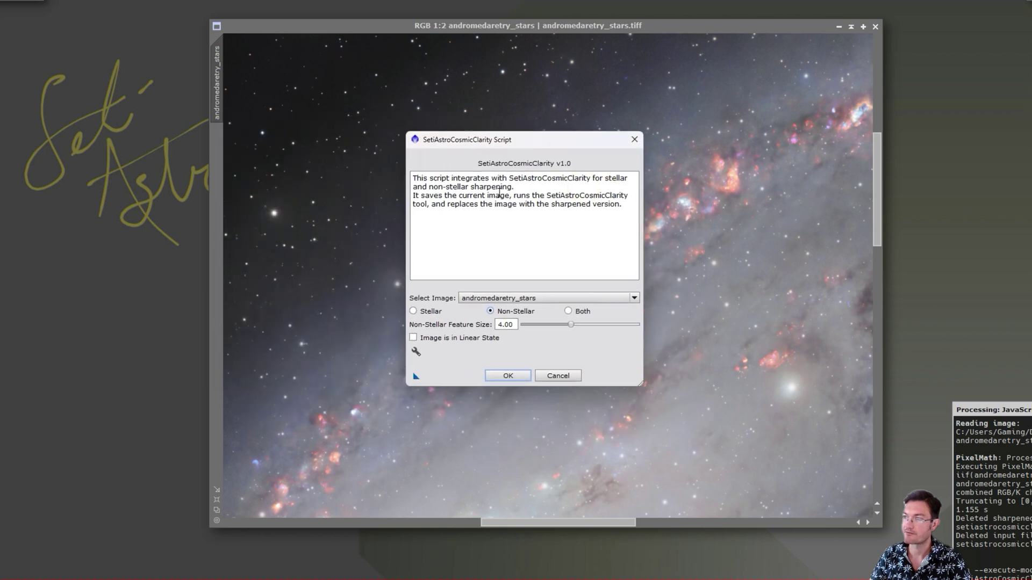
Run the sharpening on andromedaretry_stars, saving it as a 32-bit IEEE 754 floating point TIFF
{"action": "left_click", "coordinate": [510, 378]}
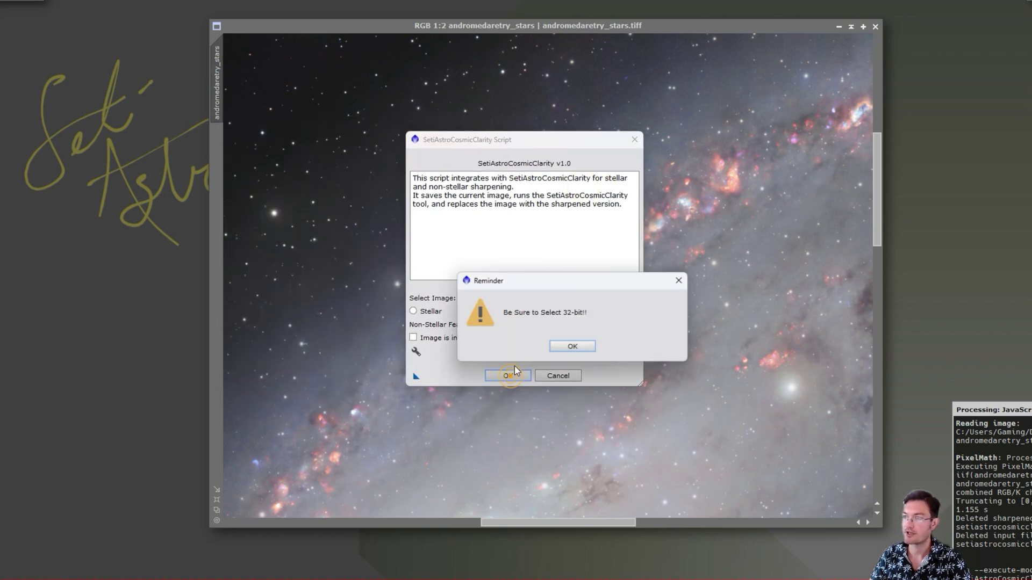
{"action": "left_click", "coordinate": [572, 347]}
{"action": "left_click_drag", "start_coordinate": [506, 111], "coordinate": [521, 80]}
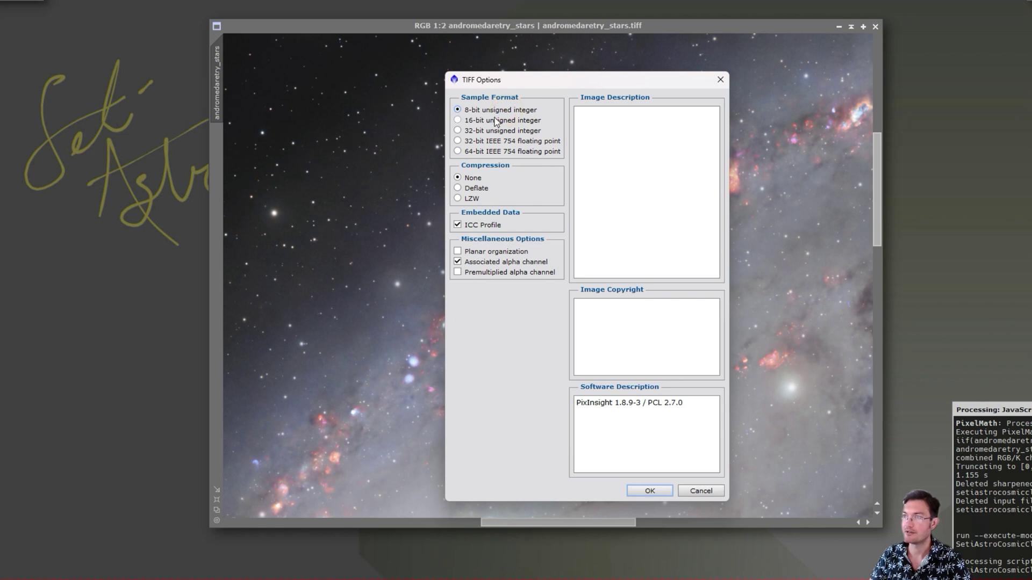
{"action": "left_click", "coordinate": [457, 140]}
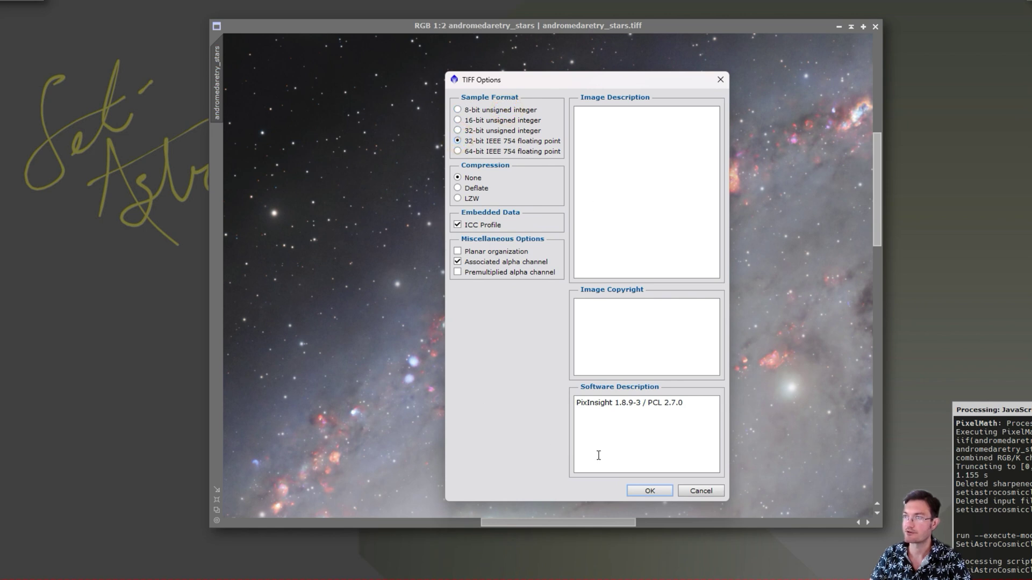
{"action": "left_click", "coordinate": [649, 490]}
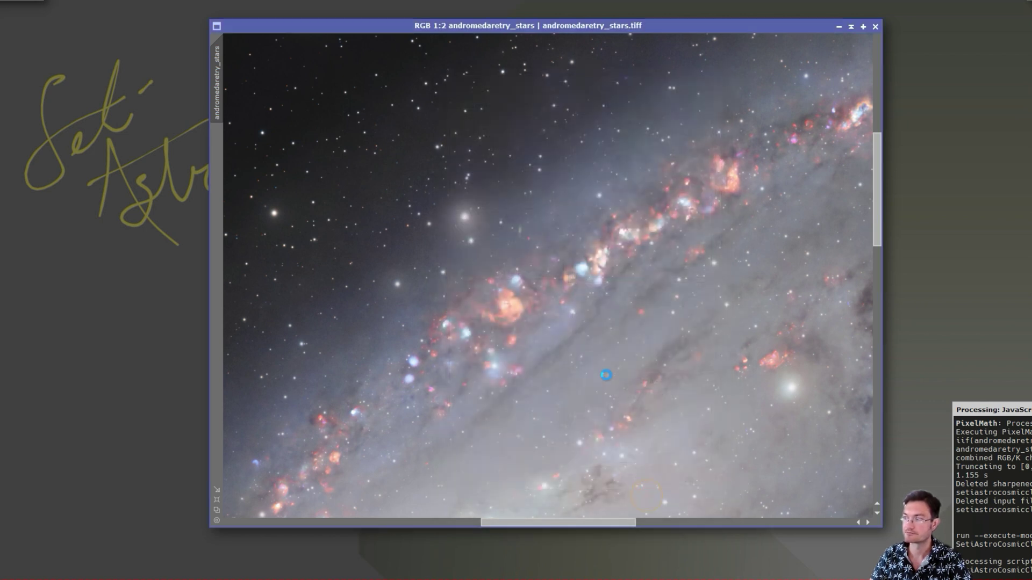
{"action": "scroll", "coordinate": [605, 375], "scroll_direction": "up", "scroll_amount": 1}
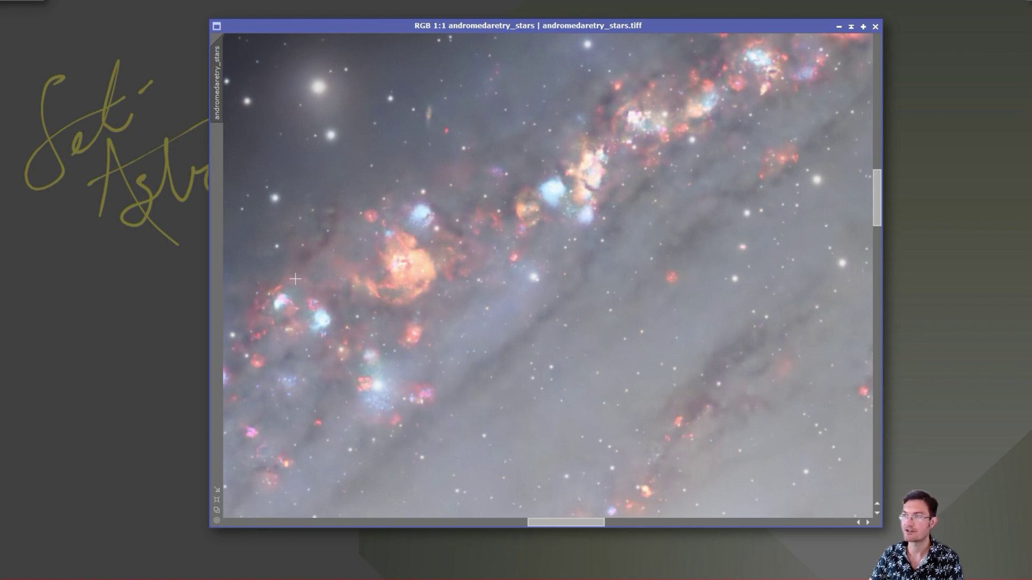
Zoom out to 1:2 to review the sharpened Andromeda galaxy
{"action": "scroll", "coordinate": [613, 293], "scroll_direction": "down", "scroll_amount": 1}
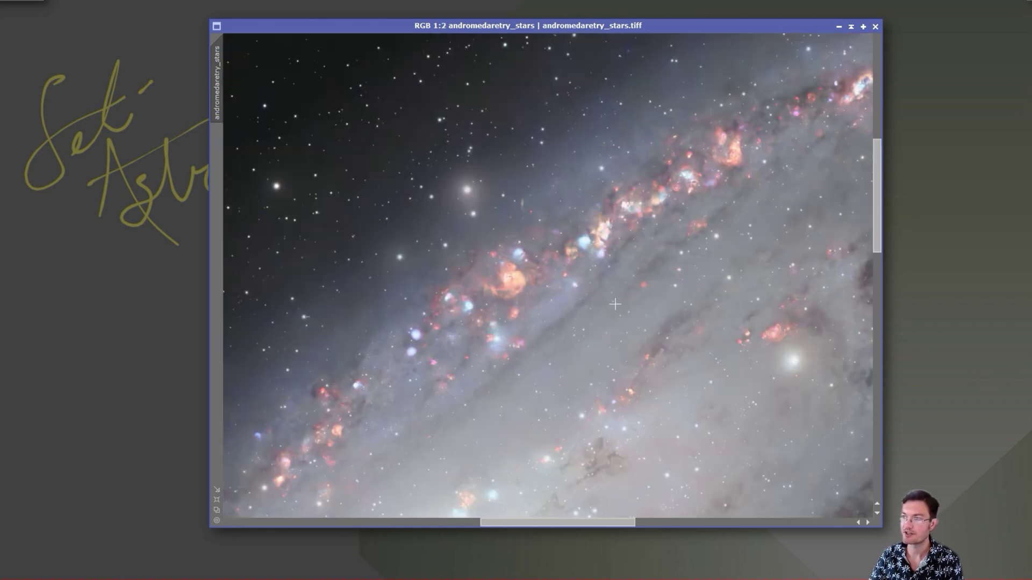